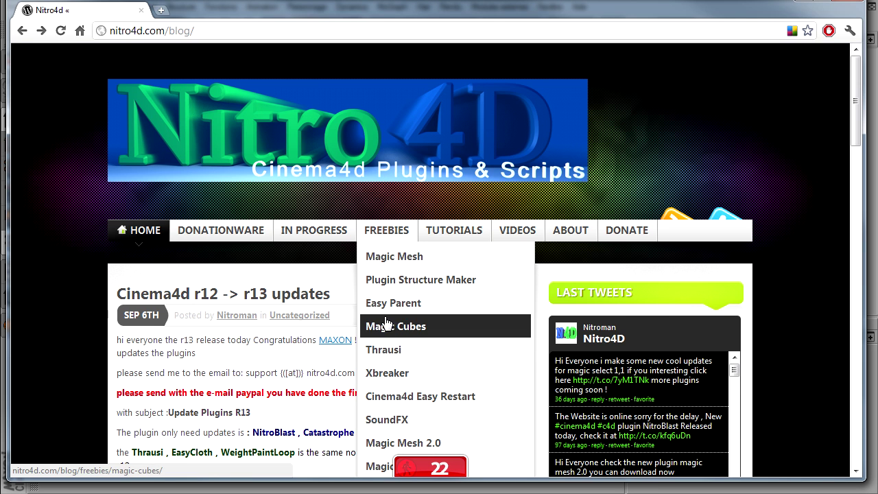
- Open the Thrausi page under FREEBIES and scroll down to its downloads section
click(384, 354)
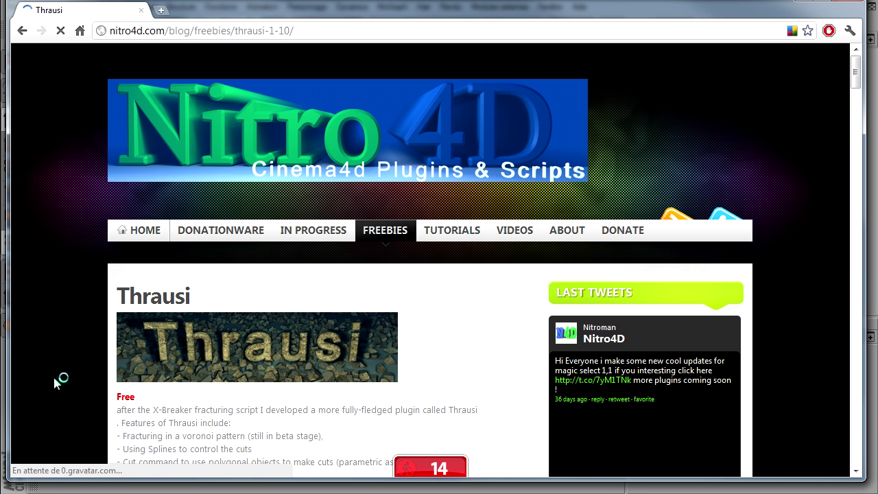
scroll(53, 374, down, 5)
scroll(54, 377, down, 5)
scroll(54, 377, down, 6)
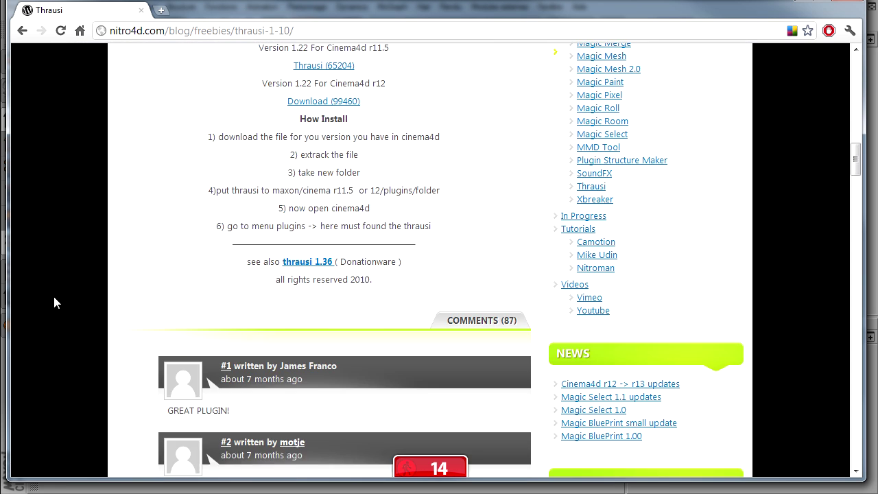
scroll(240, 316, up, 3)
scroll(240, 315, down, 1)
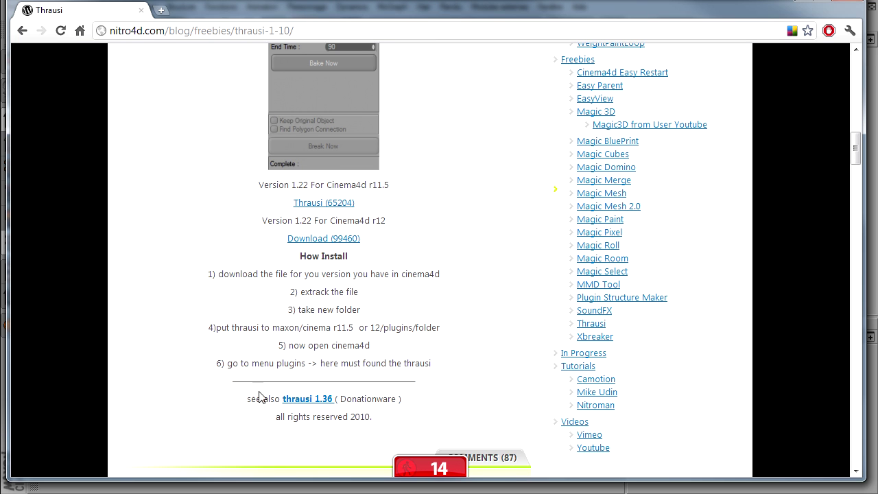
- Highlight Donationware, the Cinema4d r11.5 and r12 versions and install steps, then minimize Chrome
double_click(361, 400)
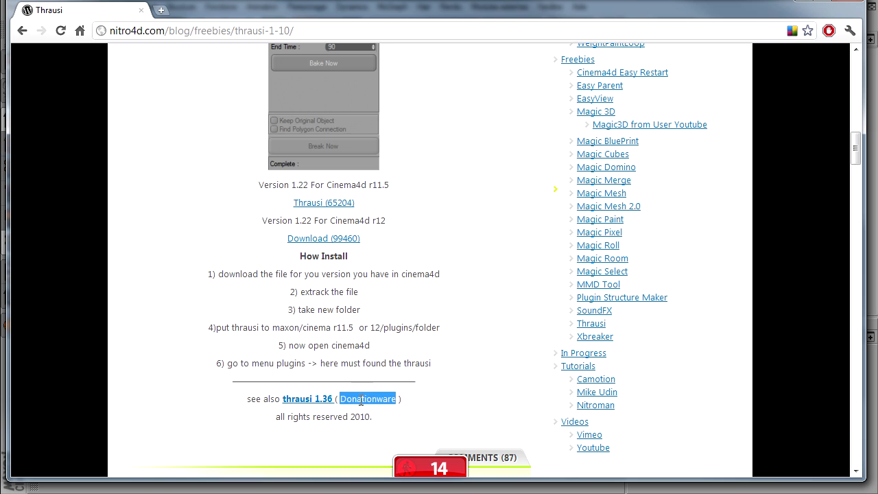
click(352, 383)
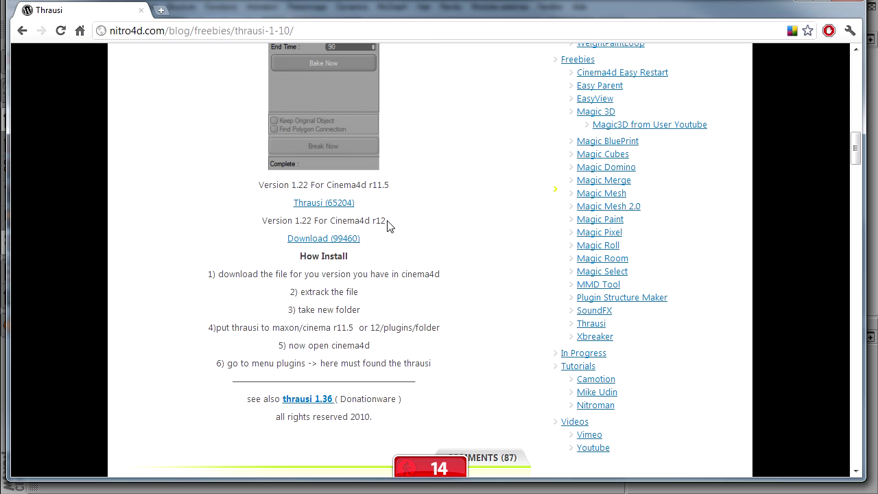
drag(395, 185, 324, 184)
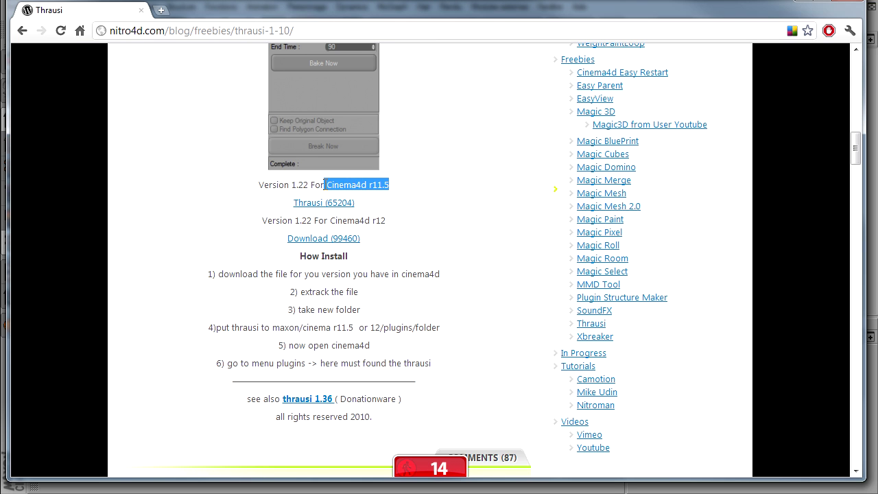
click(370, 206)
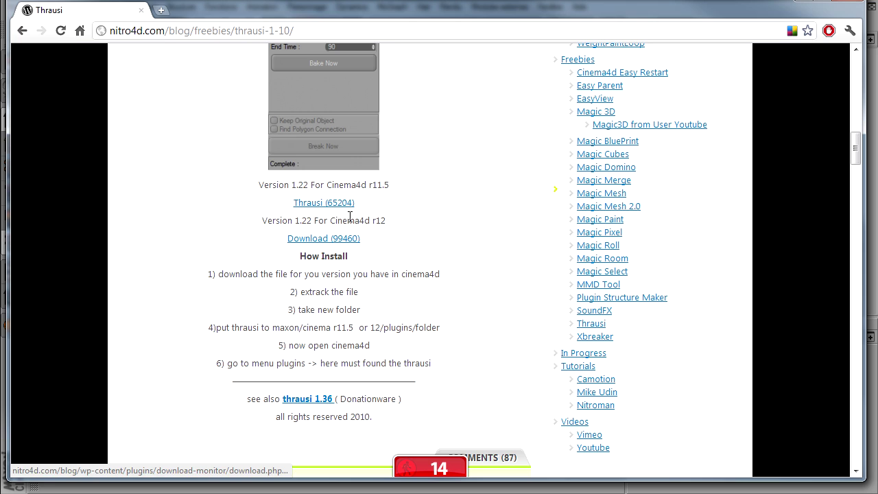
drag(330, 220, 392, 221)
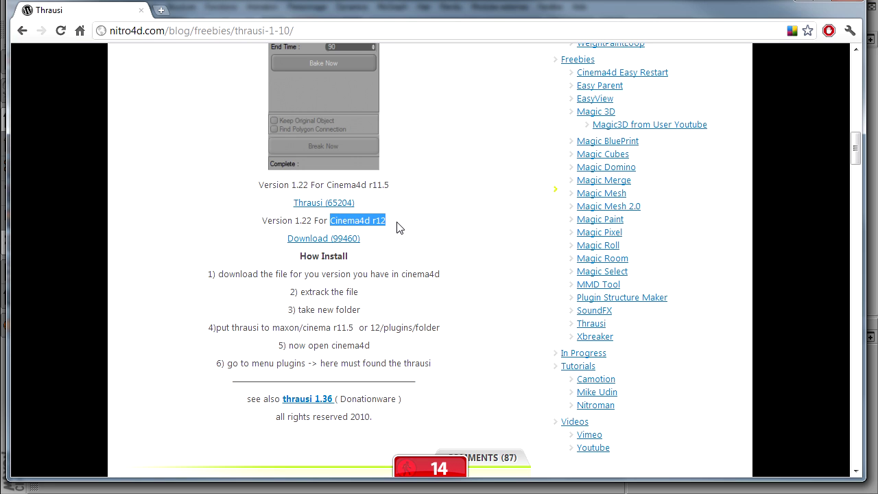
click(445, 266)
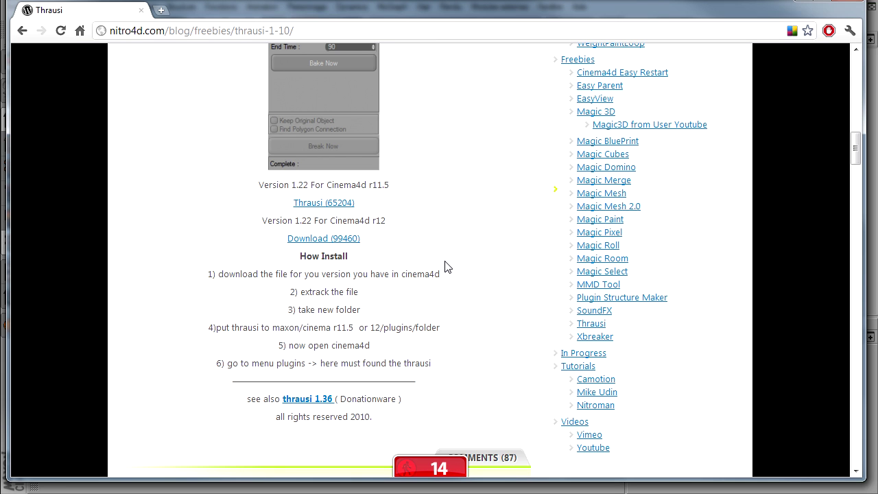
mouse_move(208, 272)
mouse_down()
mouse_move(369, 291)
mouse_move(437, 358)
mouse_up()
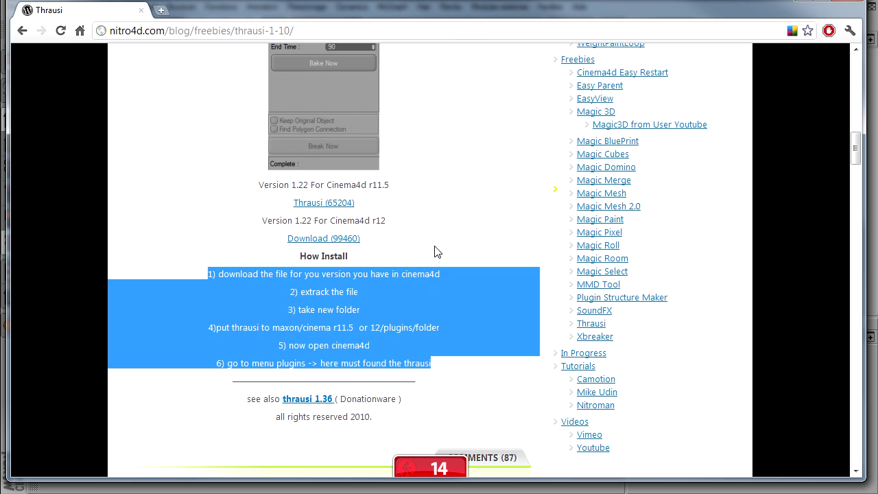
click(434, 251)
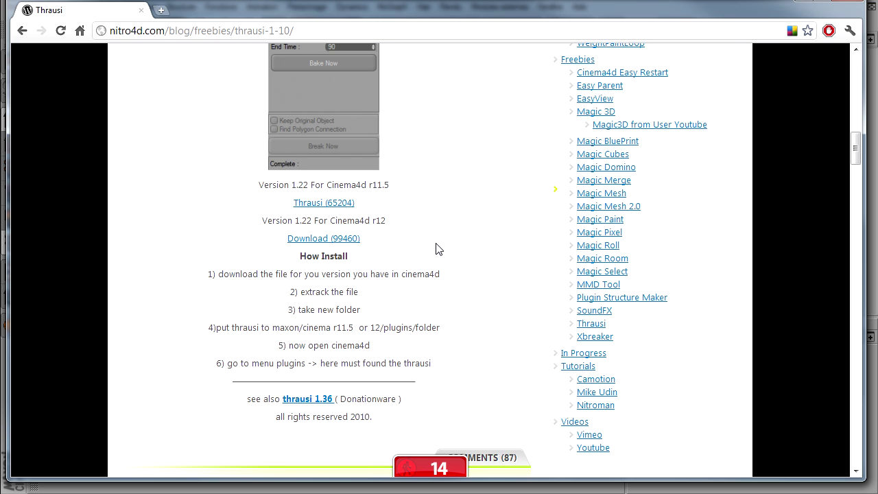
click(801, 8)
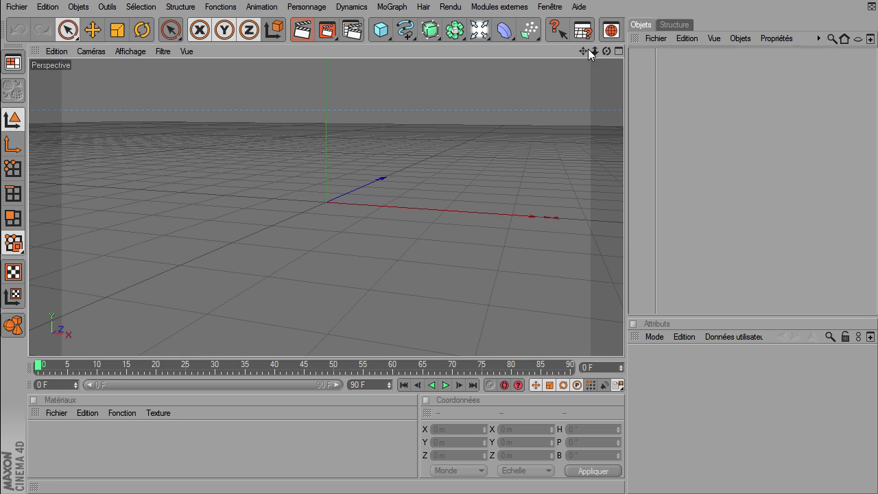
- Pan the empty Perspective view and bring up the lights and environment objects palette
mouse_move(623, 339)
mouse_down()
mouse_move(590, 51)
mouse_move(587, 87)
mouse_up()
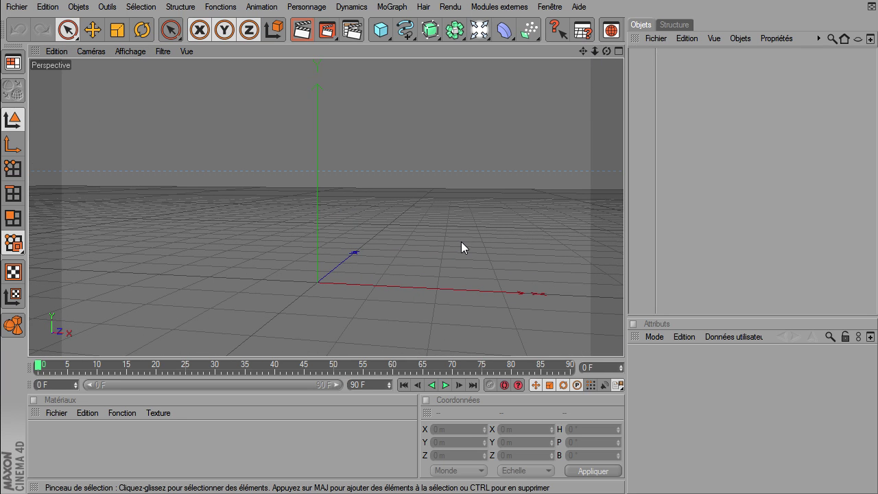
drag(480, 30, 622, 106)
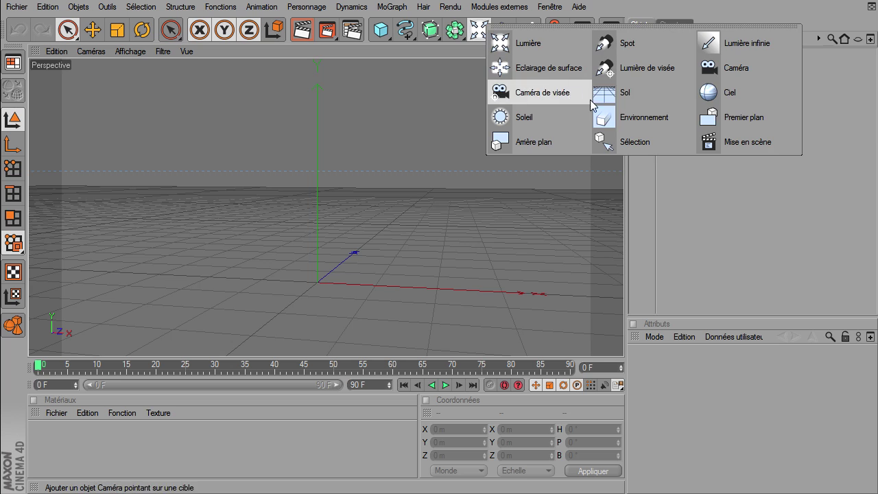
- Add a floor (Sol) and give it a MoGraph Corps rigide tag
click(621, 104)
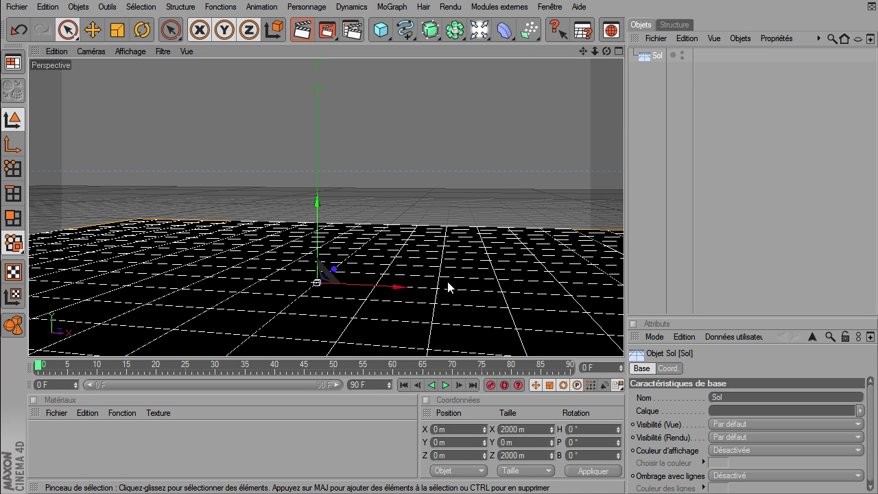
right_click(645, 56)
mouse_move(696, 130)
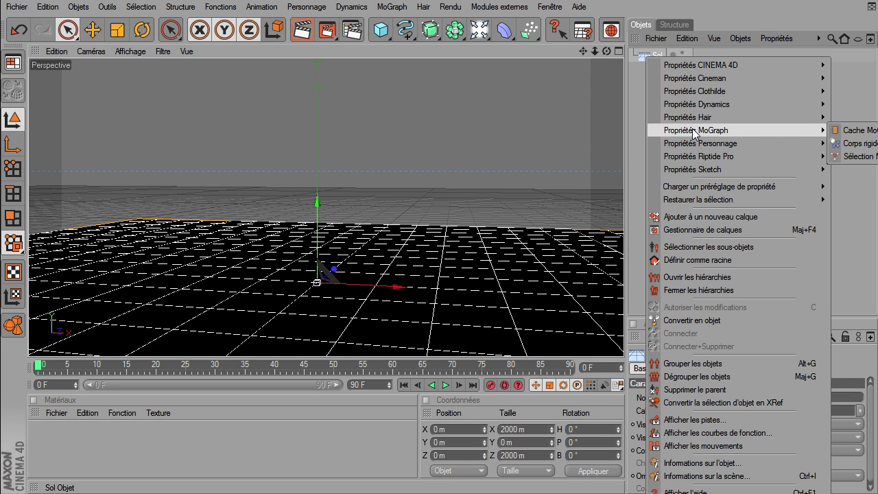
click(844, 142)
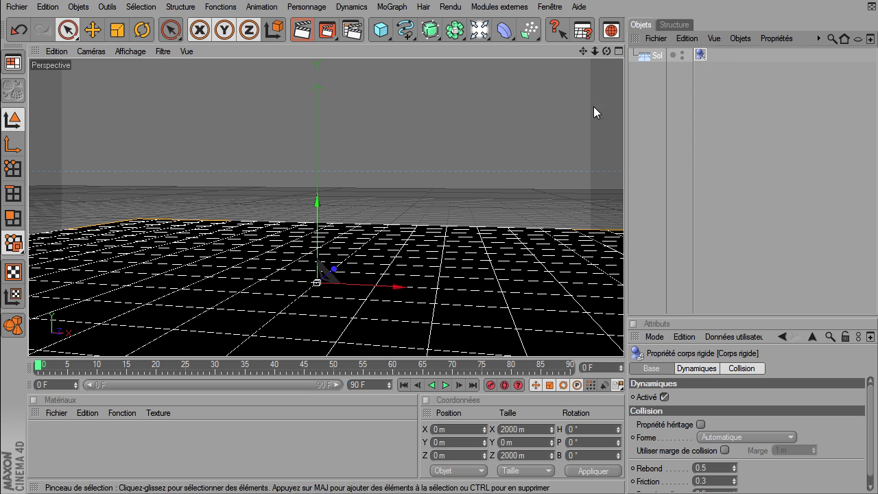
- Add a cube and set its Taille X to 400 m
drag(381, 29, 422, 49)
click(422, 50)
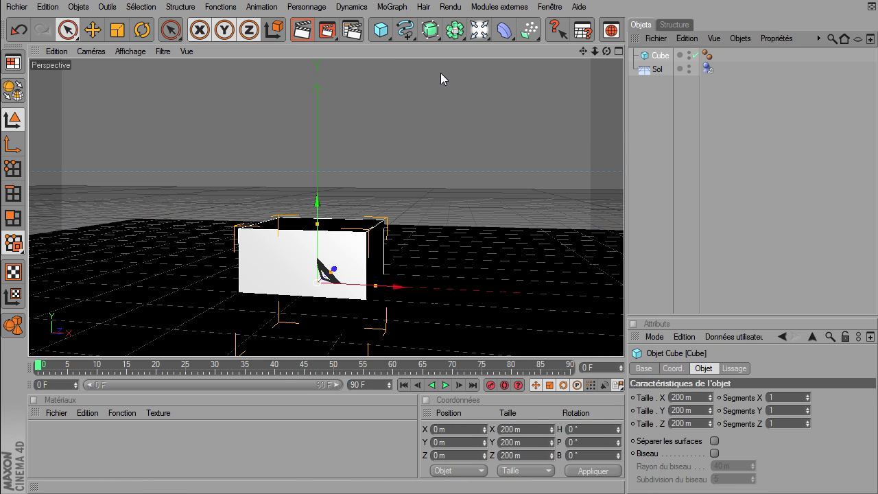
double_click(691, 398)
text(400)
key(Return)
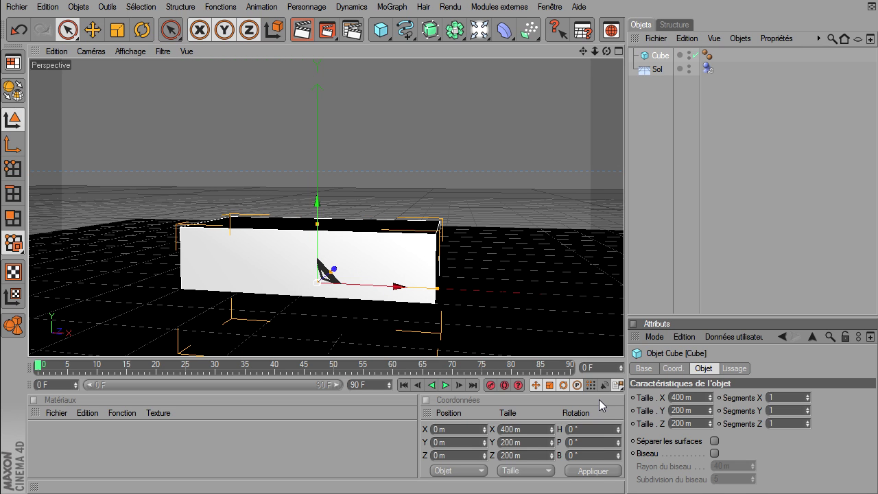
- In the Droite side view, raise the cube 100 m so it sits on the floor
click(618, 51)
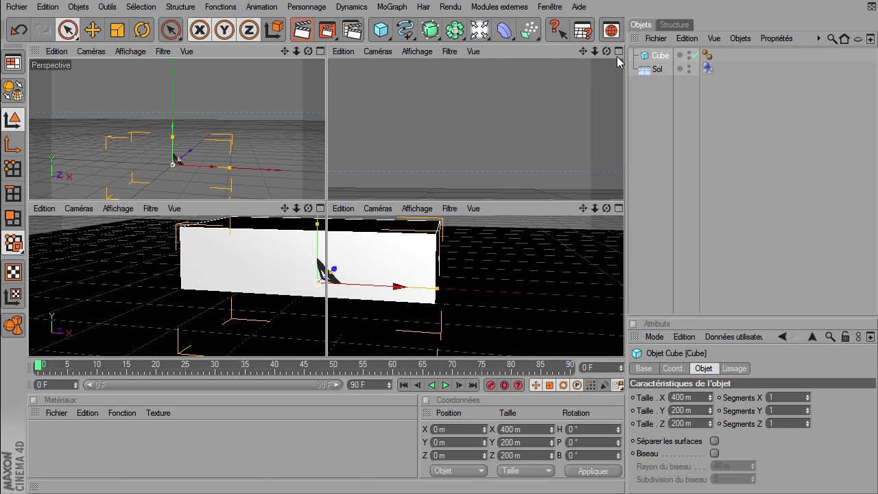
click(320, 208)
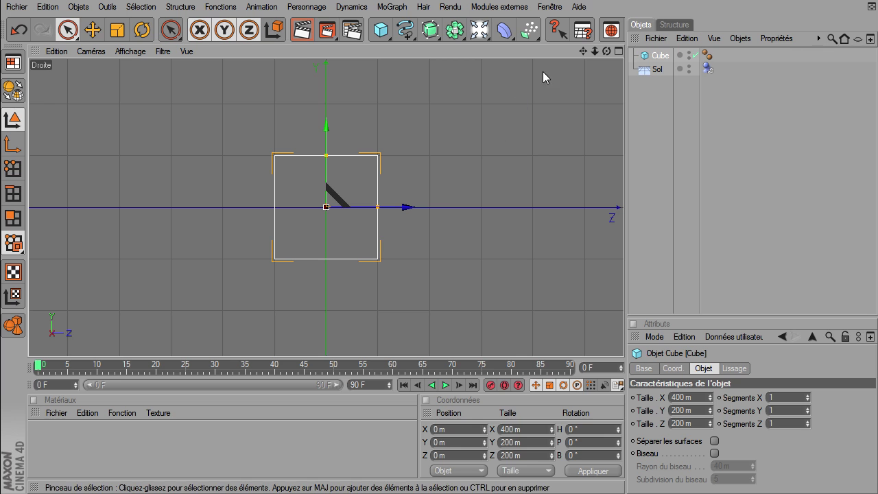
key(h)
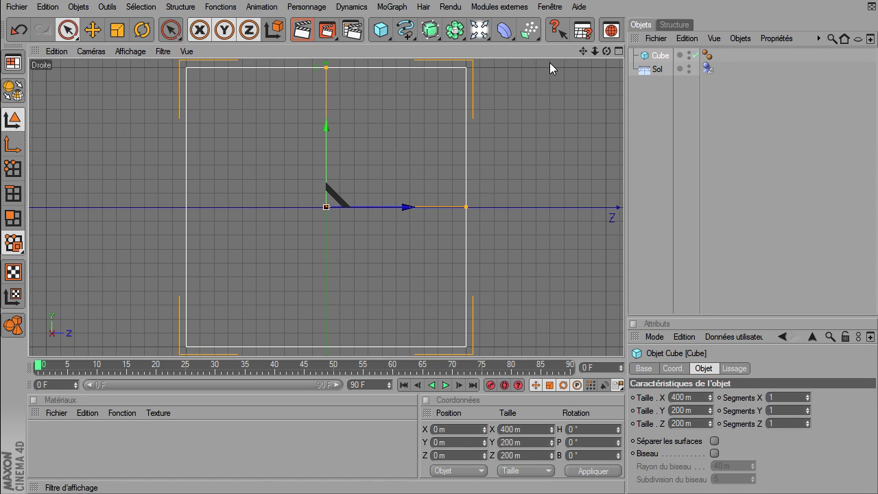
drag(325, 155, 624, 341)
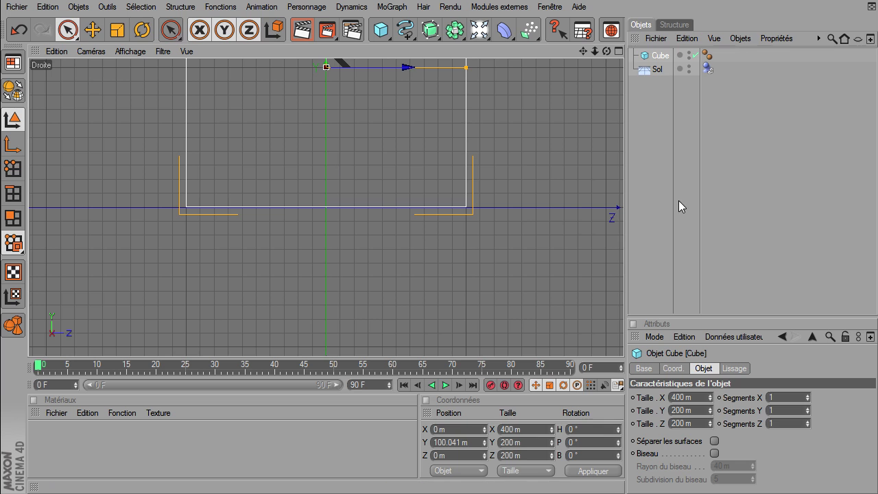
click(640, 179)
drag(582, 51, 623, 339)
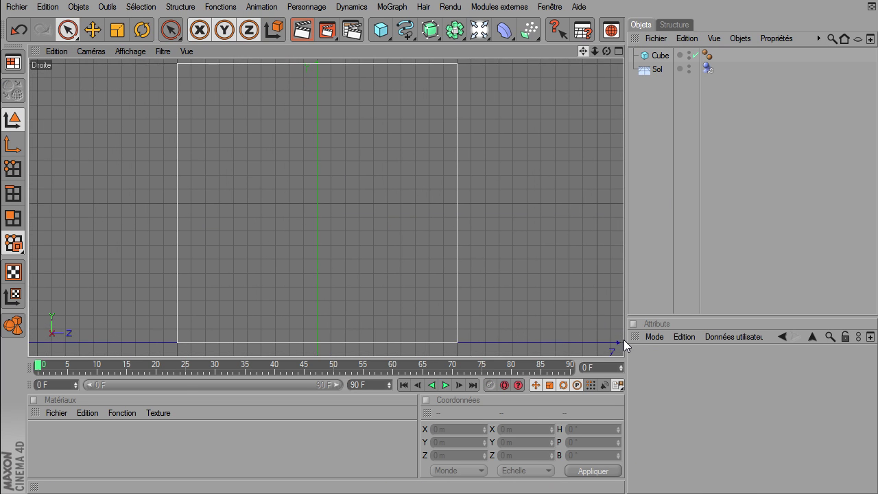
drag(595, 51, 623, 340)
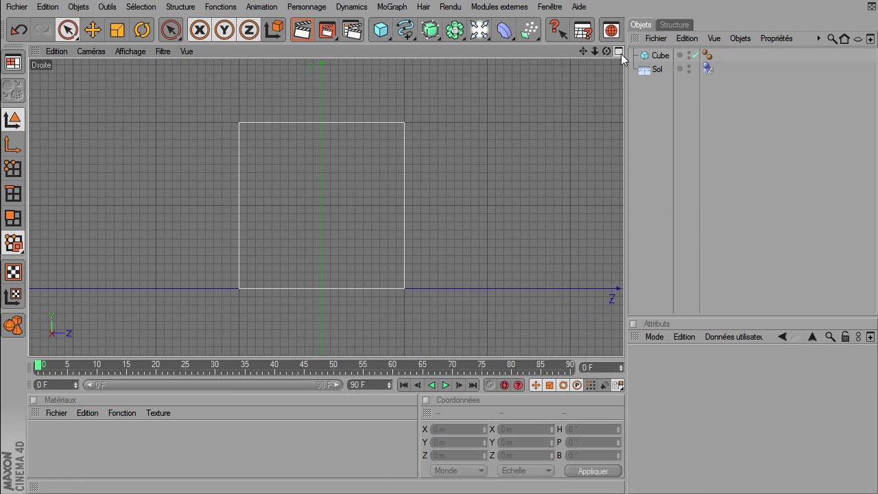
click(619, 51)
click(320, 51)
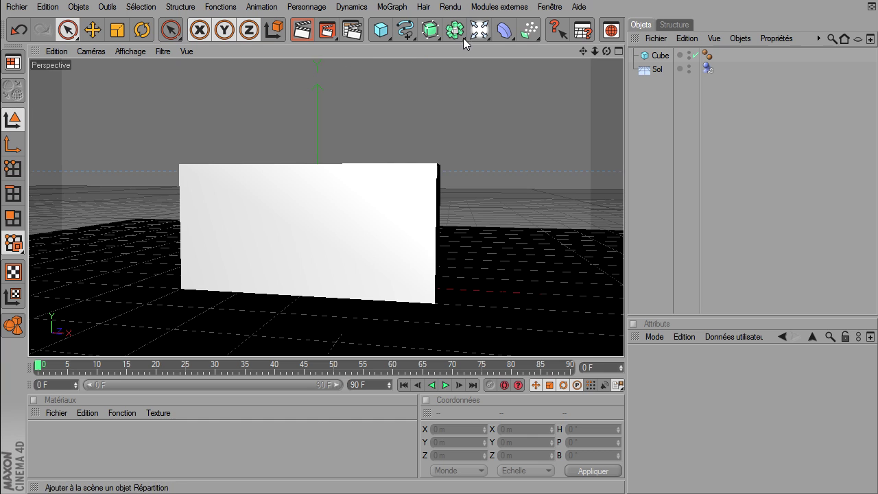
- Add a sphere, move it above the block and shrink its radius to 51.85 m
drag(381, 30, 459, 53)
click(529, 47)
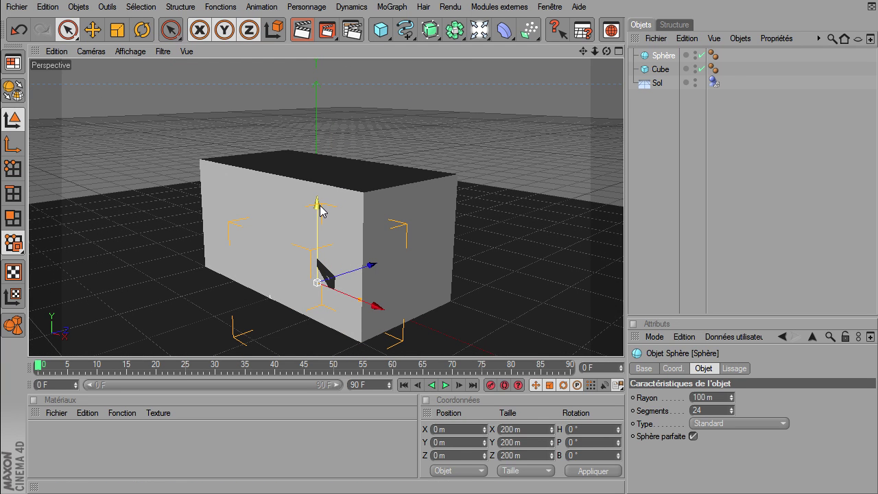
drag(318, 203, 317, 88)
drag(371, 161, 344, 185)
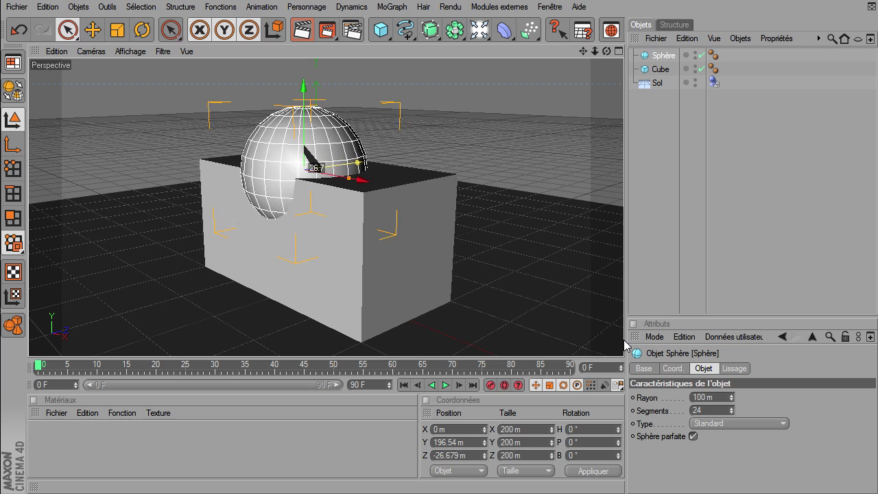
mouse_move(326, 166)
mouse_down()
mouse_move(344, 165)
mouse_move(279, 171)
mouse_up()
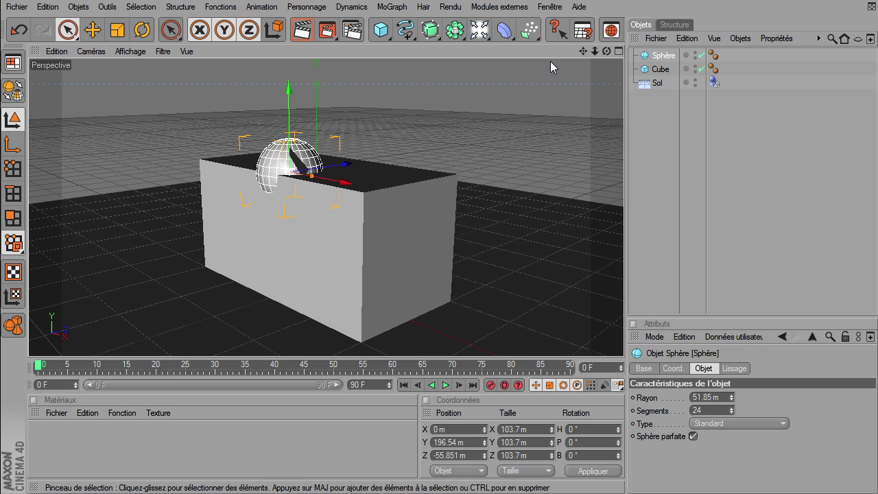
- Lift the sphere to Y 762 m, high above the block
drag(606, 51, 628, 346)
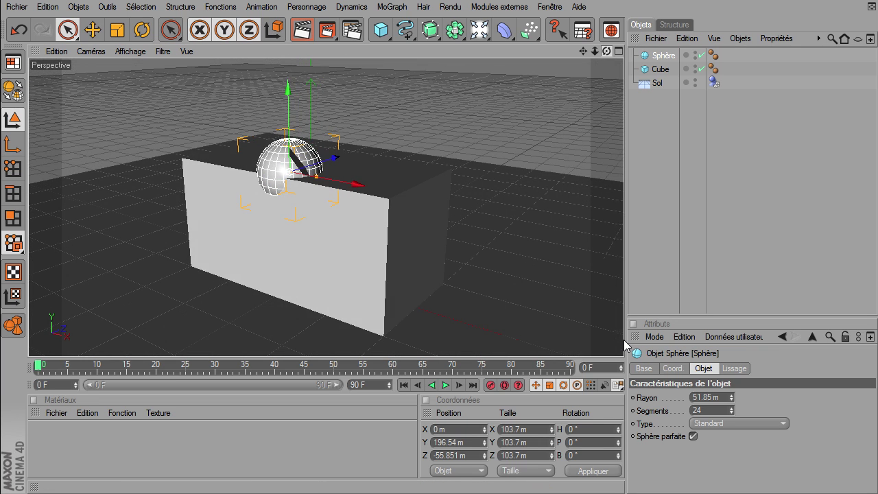
drag(595, 51, 520, 102)
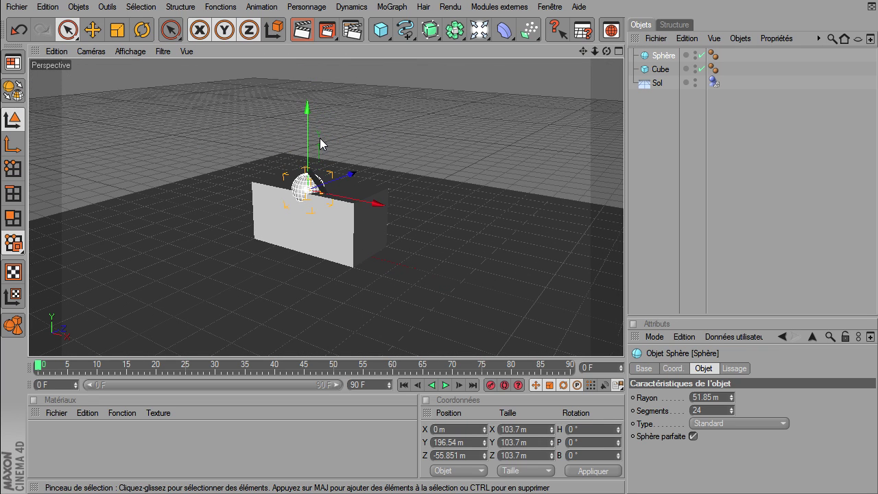
drag(308, 137, 308, 62)
drag(582, 51, 623, 340)
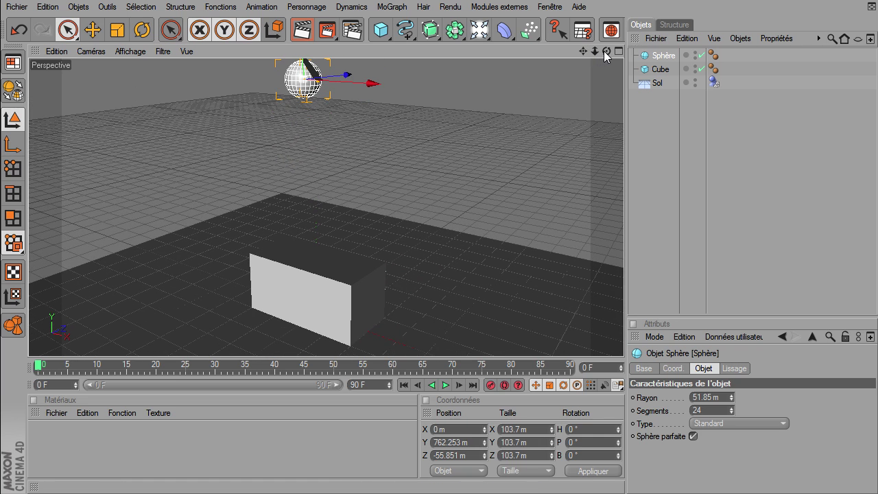
drag(605, 55, 605, 53)
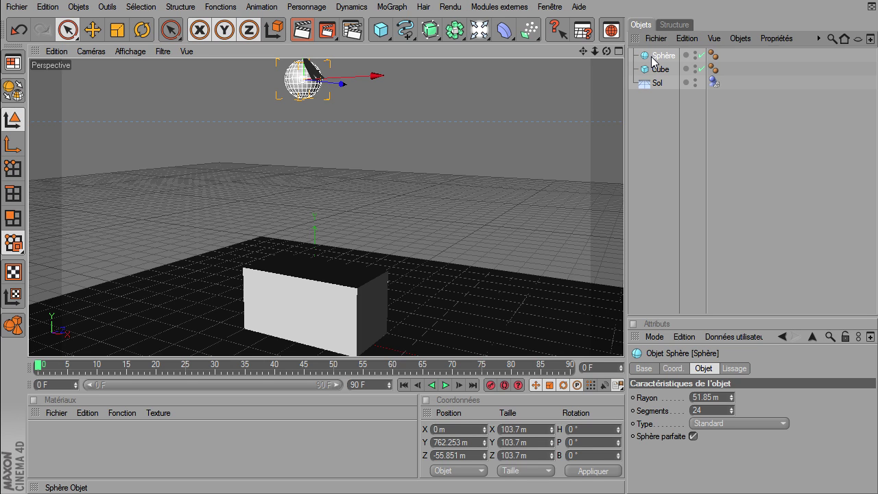
- Add a MoGraph Objet Fracture and place the sphere inside it
click(392, 7)
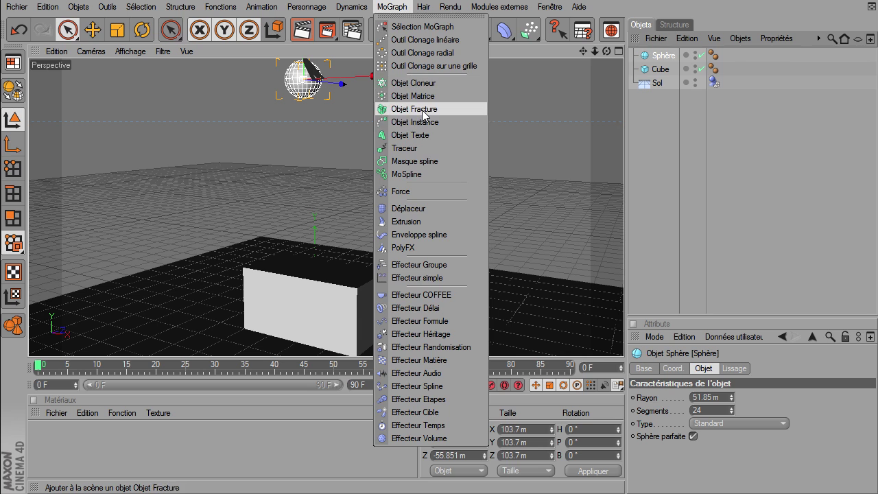
click(414, 109)
click(658, 70)
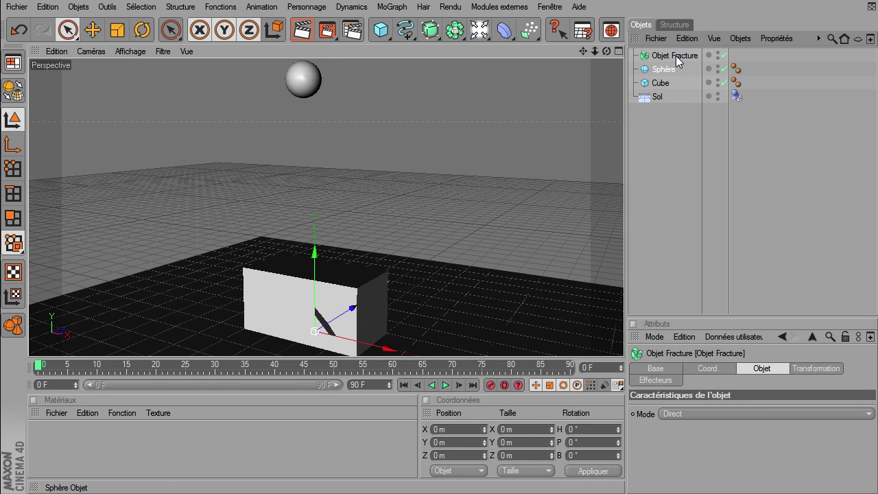
drag(676, 55, 676, 60)
- Give the Fracture object a Corps rigide dynamics tag and collapse its hierarchy
click(676, 58)
right_click(674, 58)
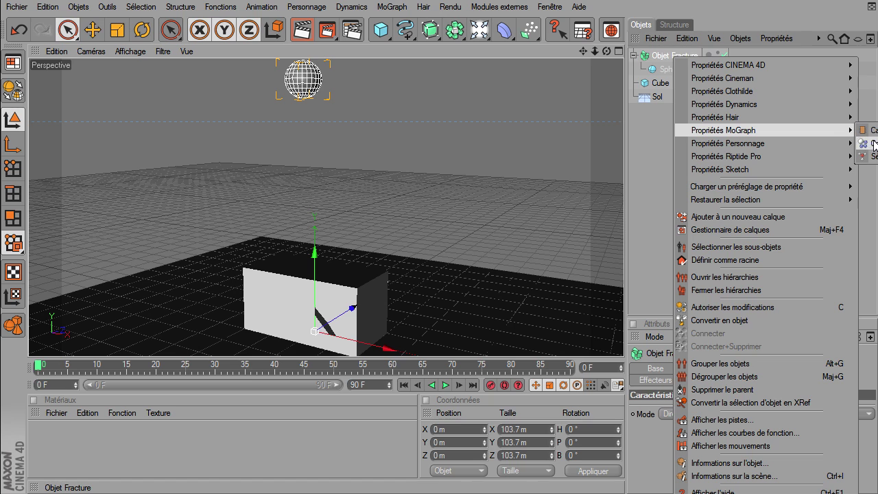
click(868, 145)
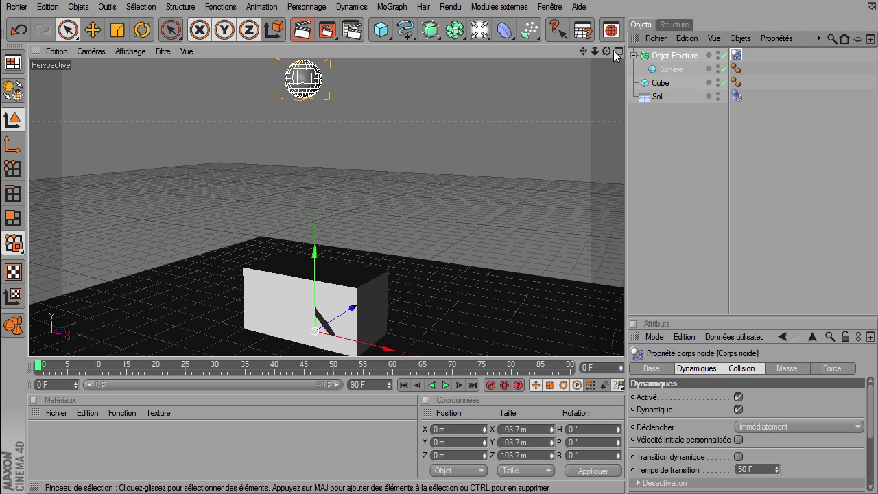
click(664, 139)
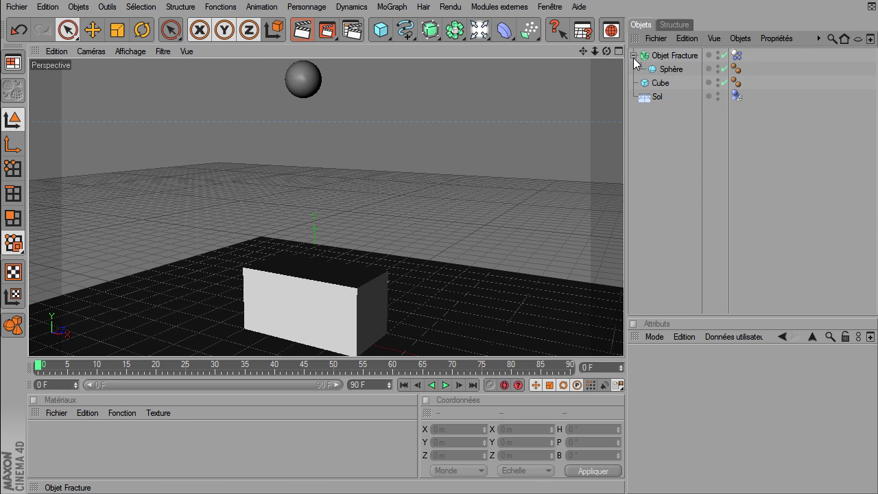
click(634, 55)
drag(581, 51, 623, 345)
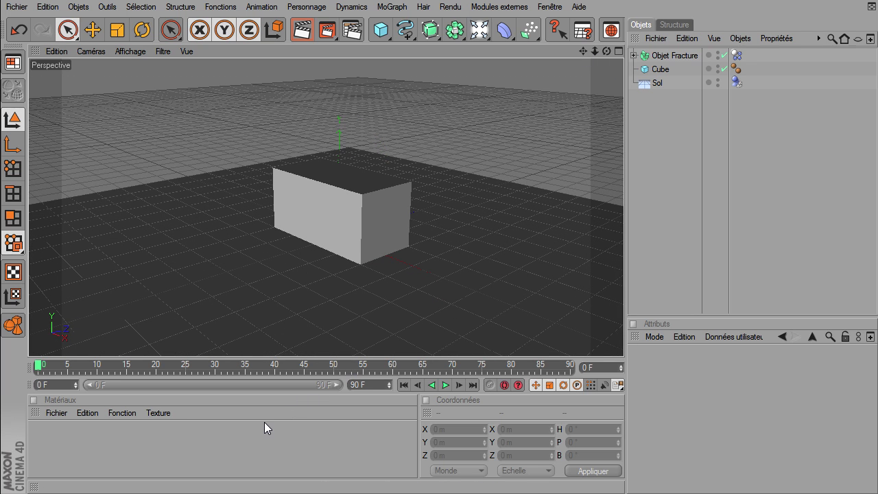
- Create two new materials and turn off Spécularité on both
double_click(227, 449)
double_click(112, 450)
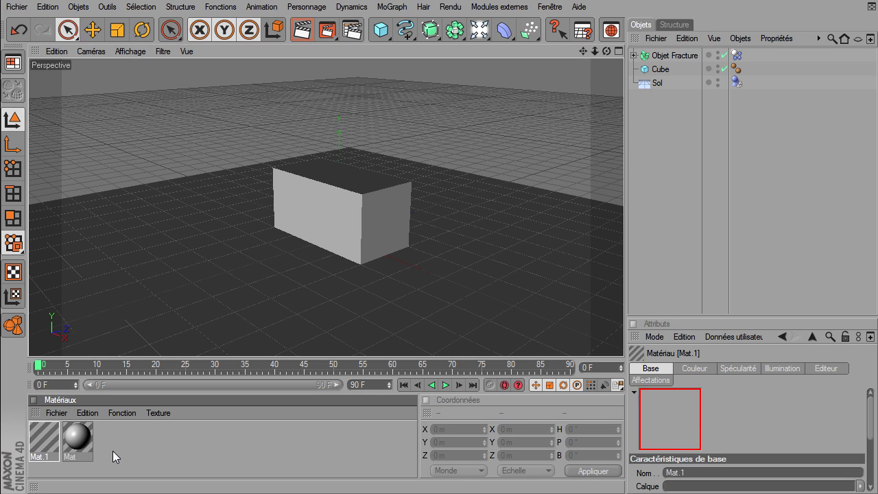
drag(99, 437, 38, 463)
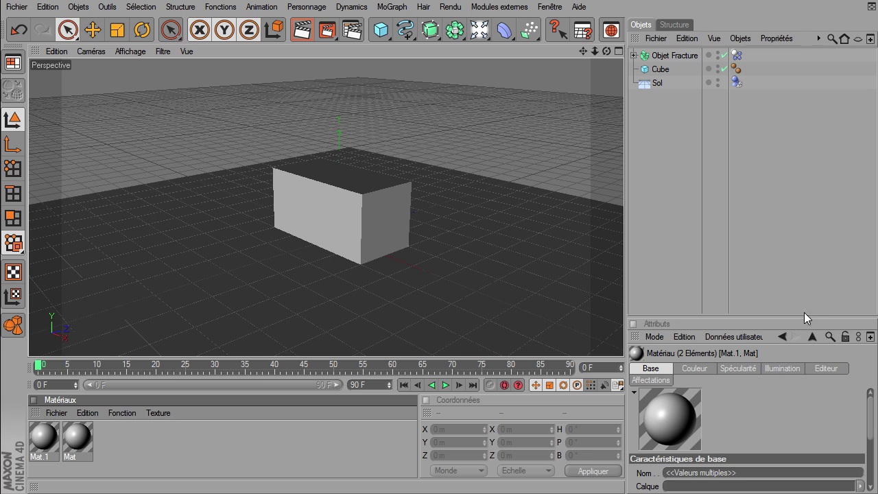
drag(796, 316, 801, 203)
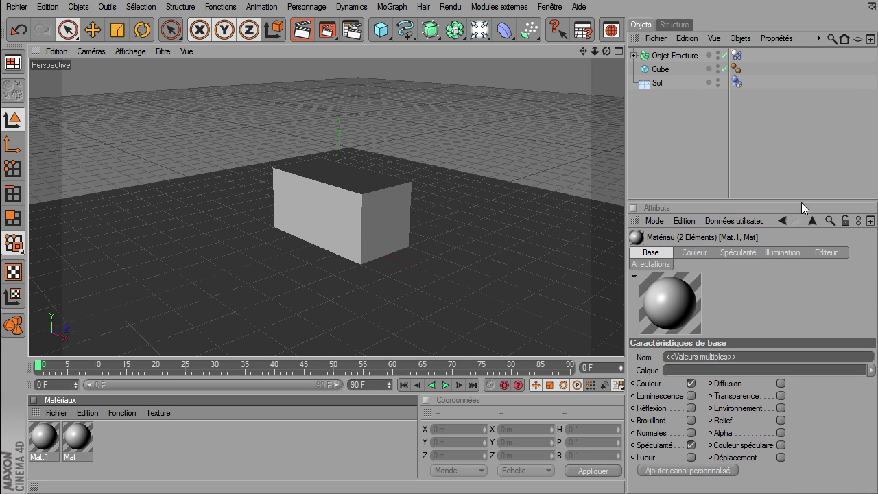
click(690, 447)
- Rename the two materials 'in' and 'out'
click(151, 451)
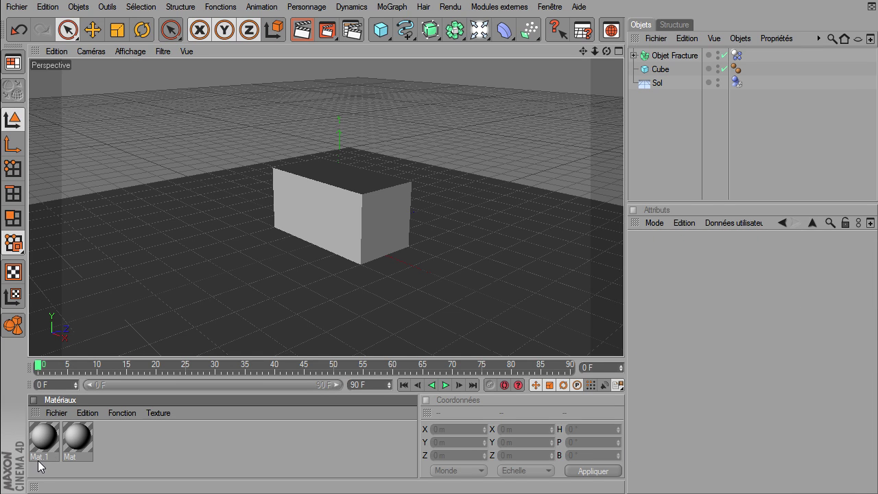
click(39, 459)
double_click(39, 457)
text(in)
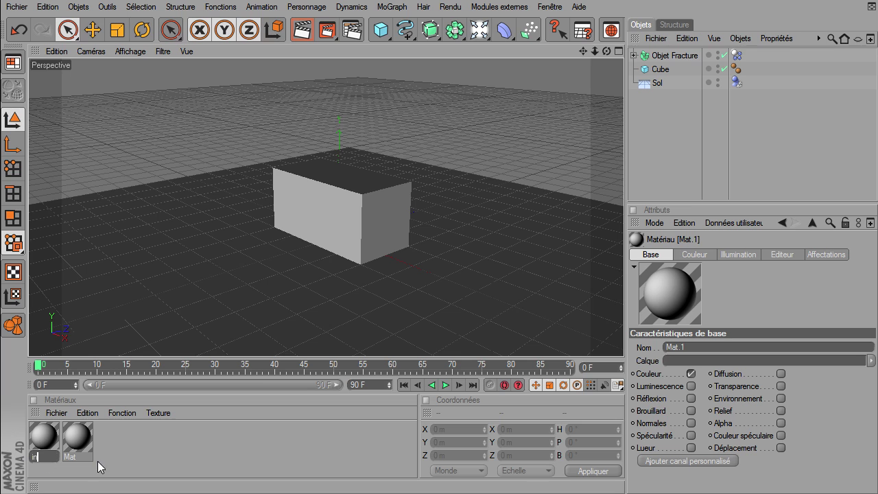
click(145, 458)
double_click(85, 459)
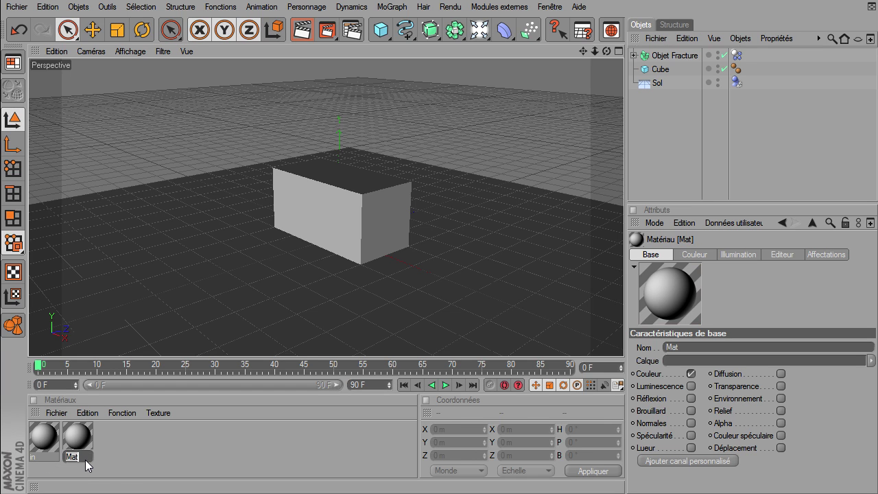
text(out)
click(125, 449)
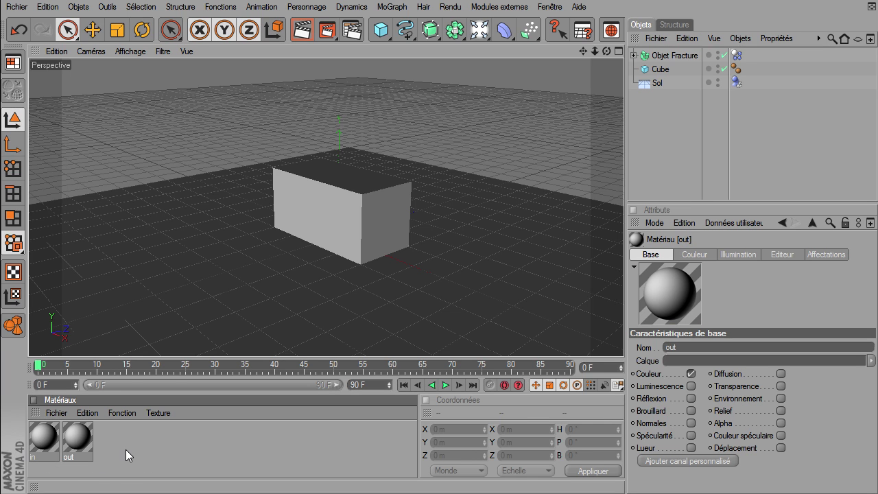
- Set the in material's colour to orange (R 227, G 113, B 0)
click(45, 439)
double_click(45, 439)
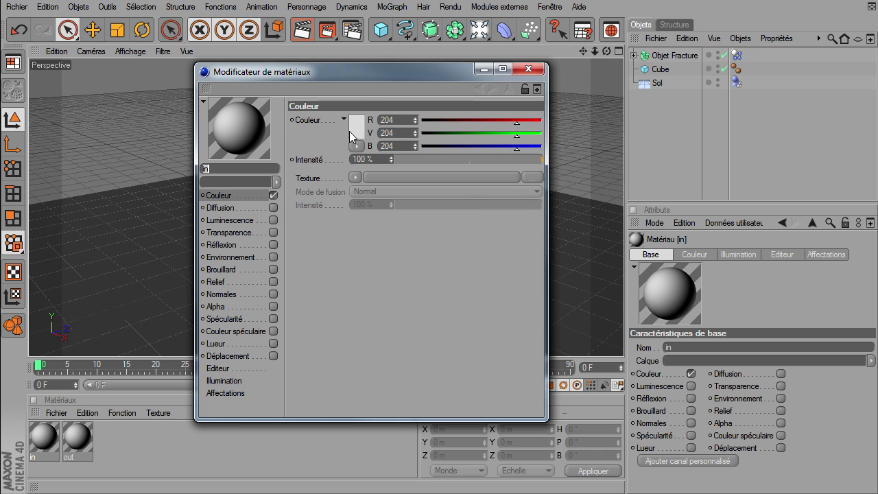
click(351, 131)
mouse_move(344, 80)
mouse_down()
mouse_move(334, 81)
mouse_move(371, 96)
mouse_up()
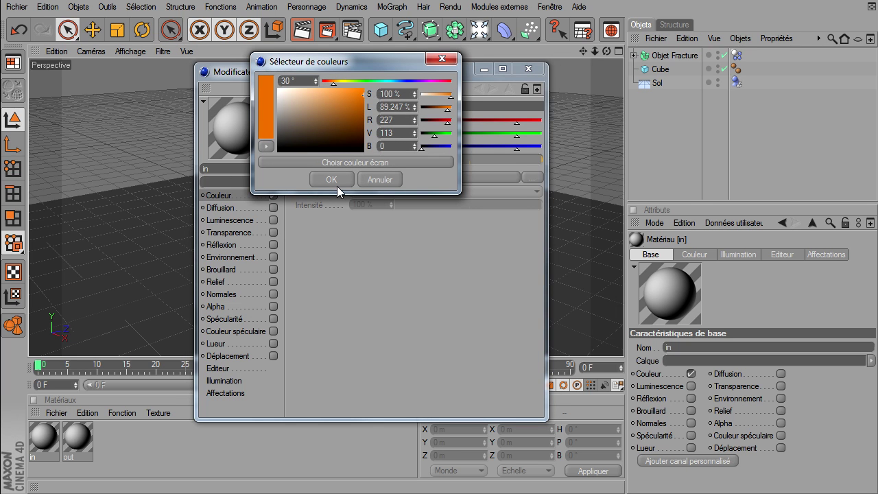
click(335, 180)
- Set the out material's colour to dark grey (RGB 65) and close the editor
double_click(73, 430)
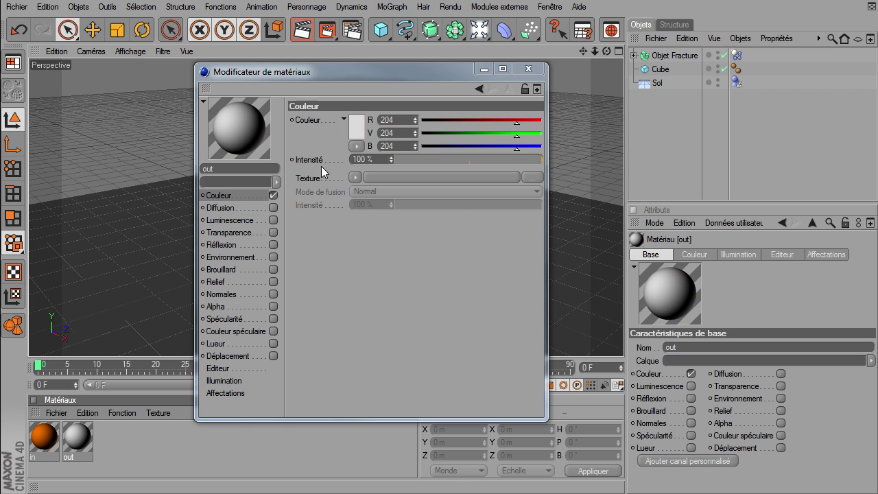
click(351, 126)
drag(265, 134, 262, 136)
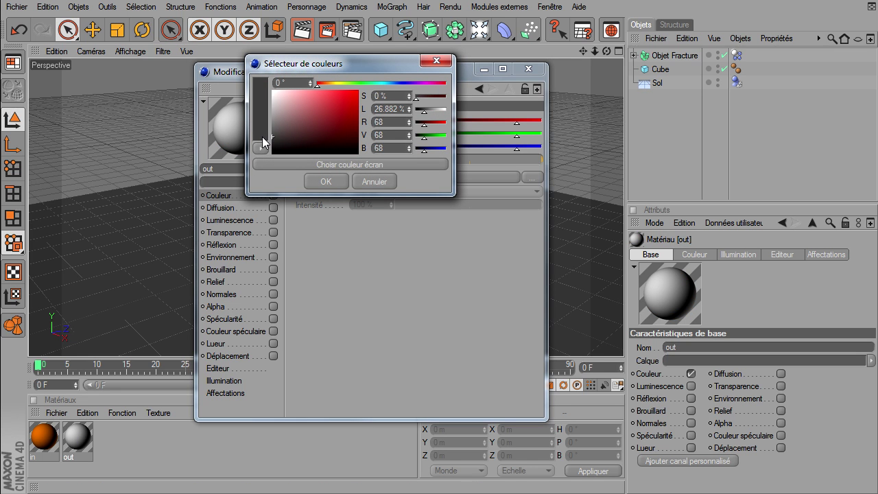
click(316, 184)
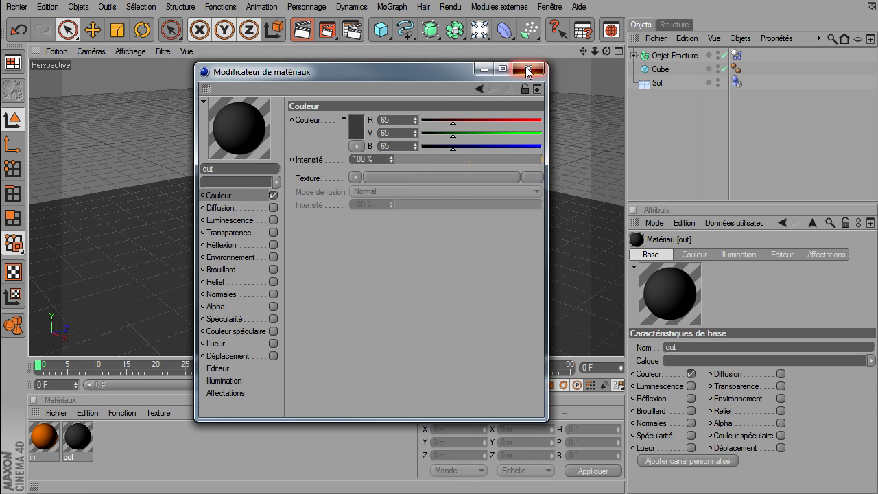
click(527, 68)
click(660, 69)
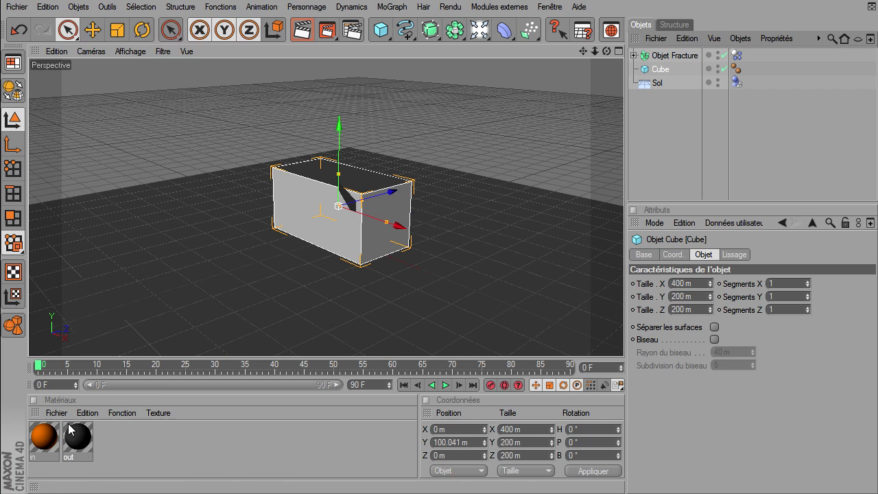
- Apply both the in and out materials to the cube
click(45, 439)
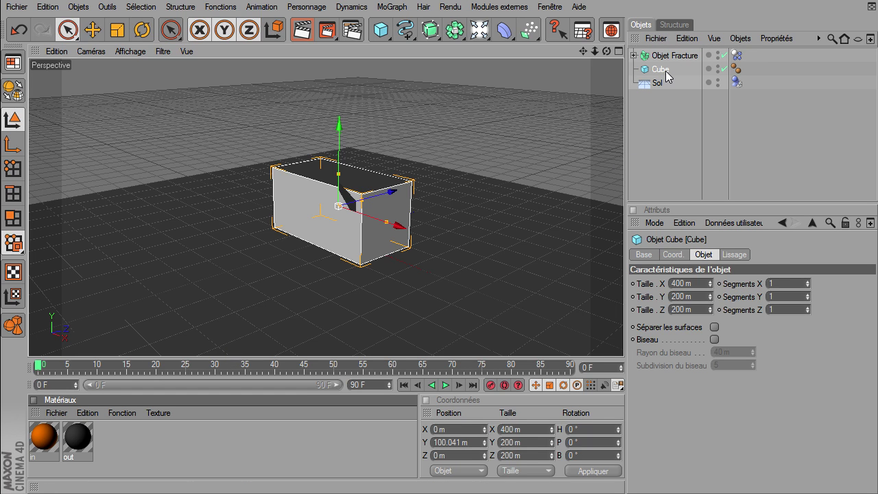
drag(662, 81, 662, 71)
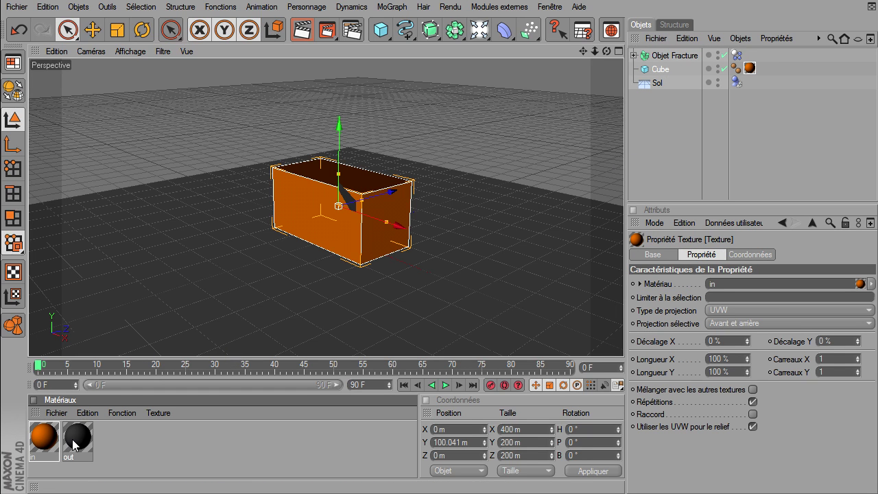
drag(663, 73, 662, 71)
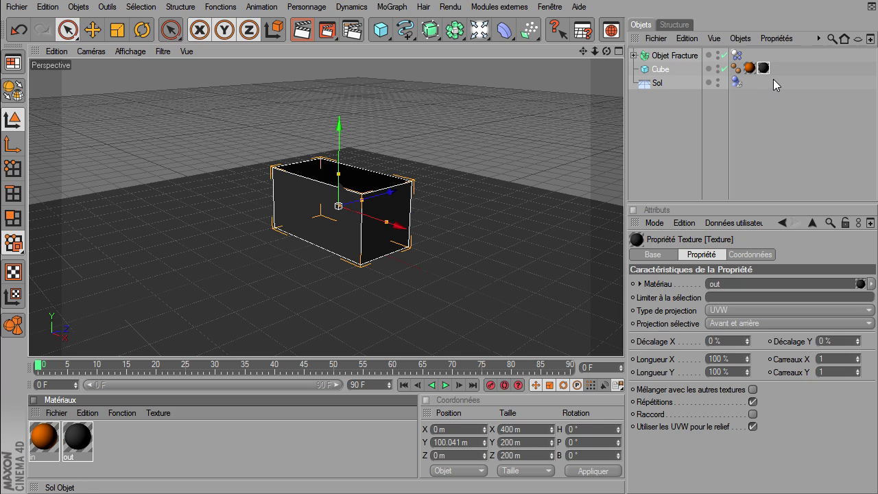
click(747, 69)
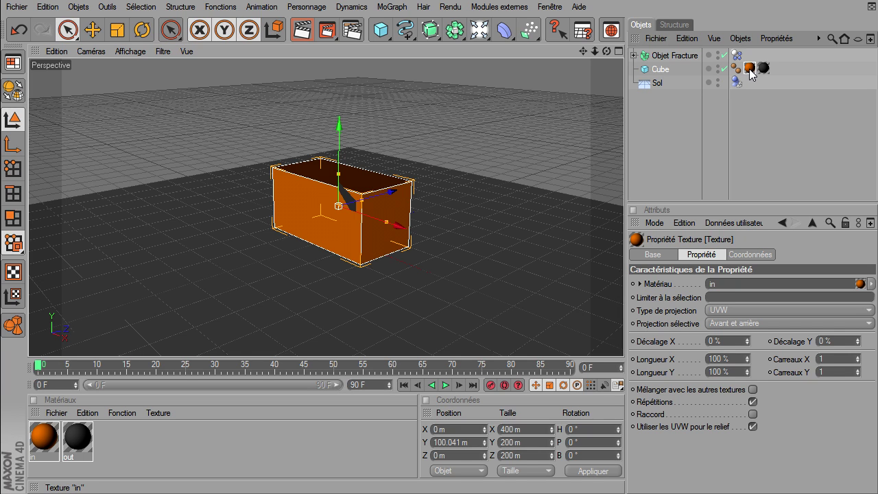
click(762, 70)
click(659, 134)
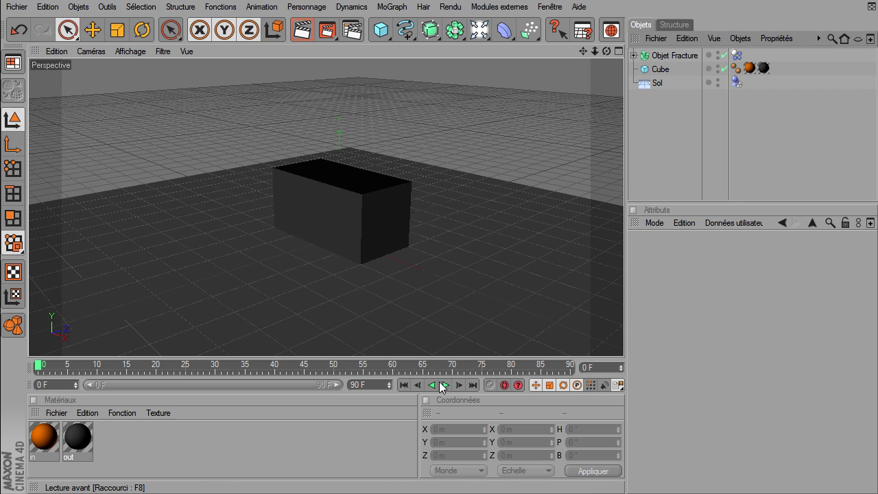
- Apply the out material to the floor (Sol) and the Objet Fracture
drag(77, 439, 656, 83)
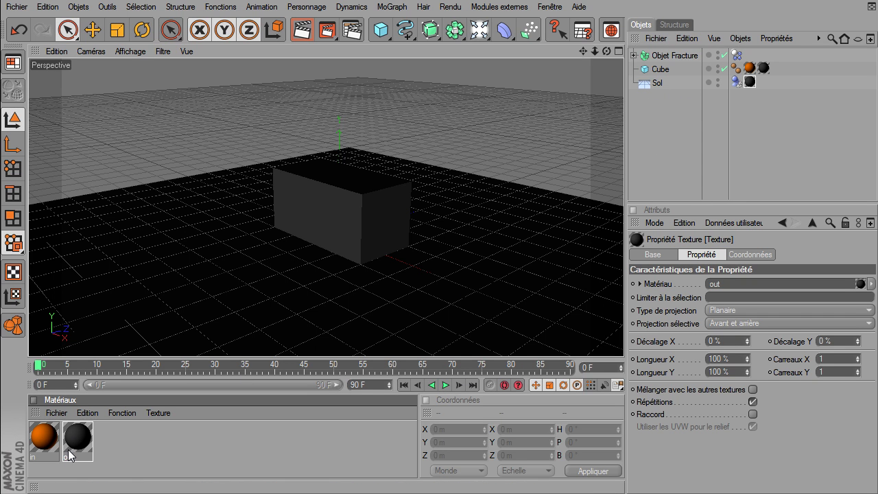
drag(673, 53, 672, 55)
click(660, 181)
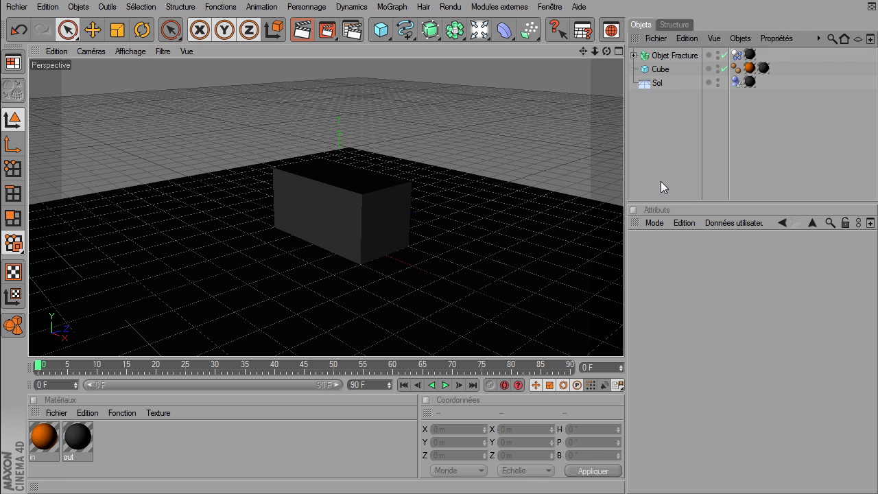
click(446, 385)
- Play the animation, pausing at frames 39 and 72 to watch the sphere fall
click(446, 385)
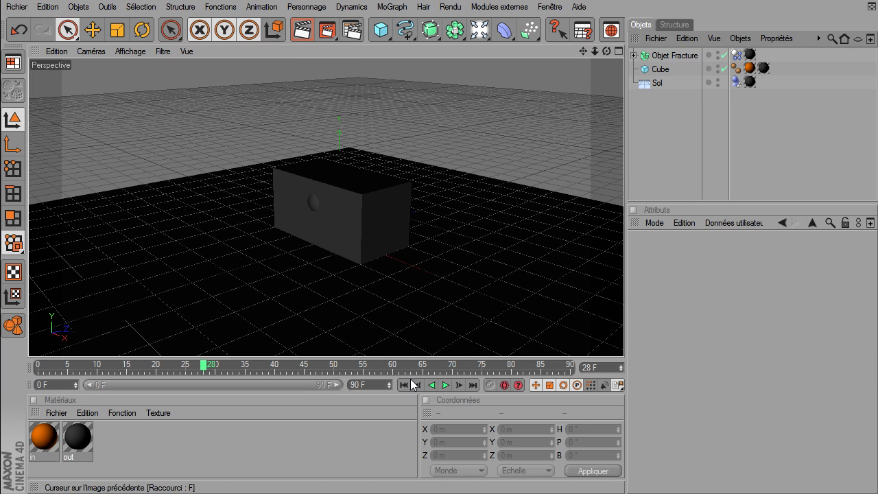
click(445, 385)
click(444, 386)
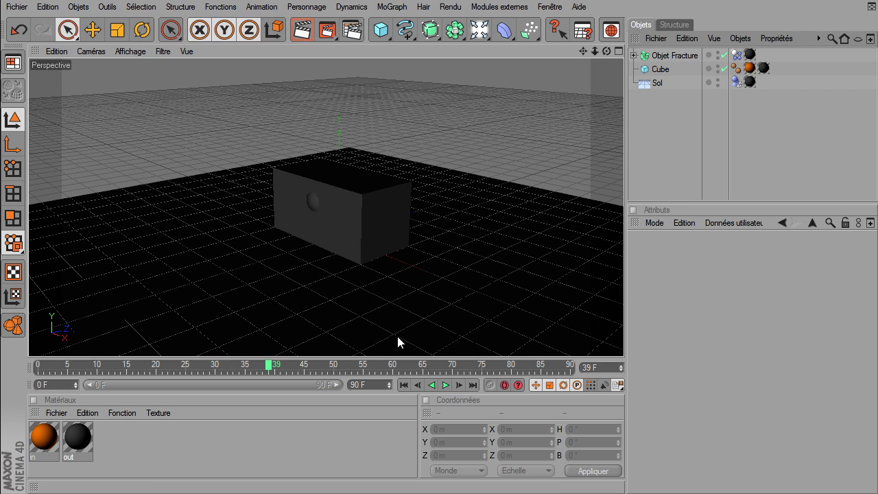
click(446, 385)
click(445, 386)
- Extend the scene and preview range to 300 frames, replay it, then return to frame 0
text(0)
key(Return)
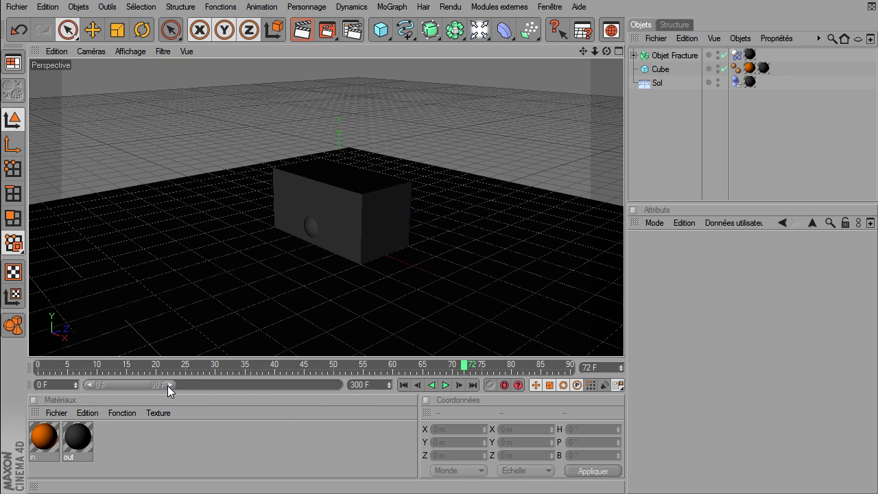
drag(168, 385, 368, 388)
click(404, 385)
click(446, 385)
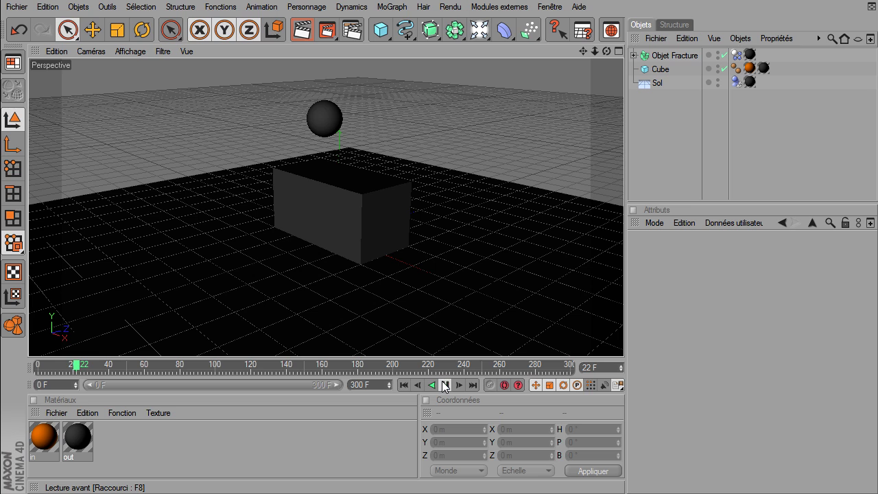
click(444, 385)
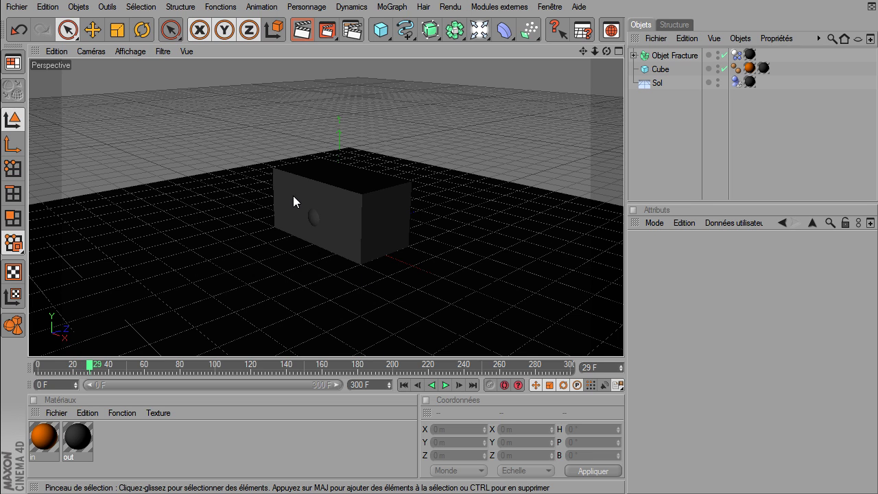
click(403, 384)
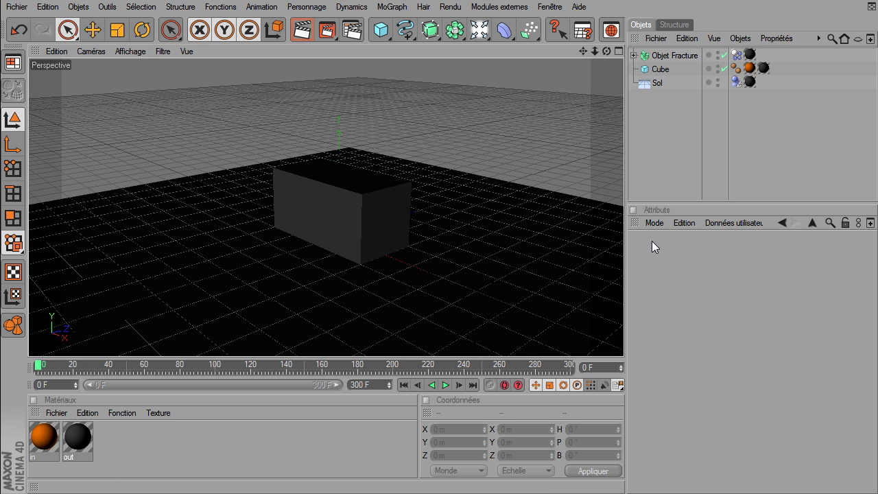
click(659, 69)
- Fracture the cube into 10 Voronoi pieces with the Thrausi plugin's Break Now
click(508, 8)
mouse_move(506, 83)
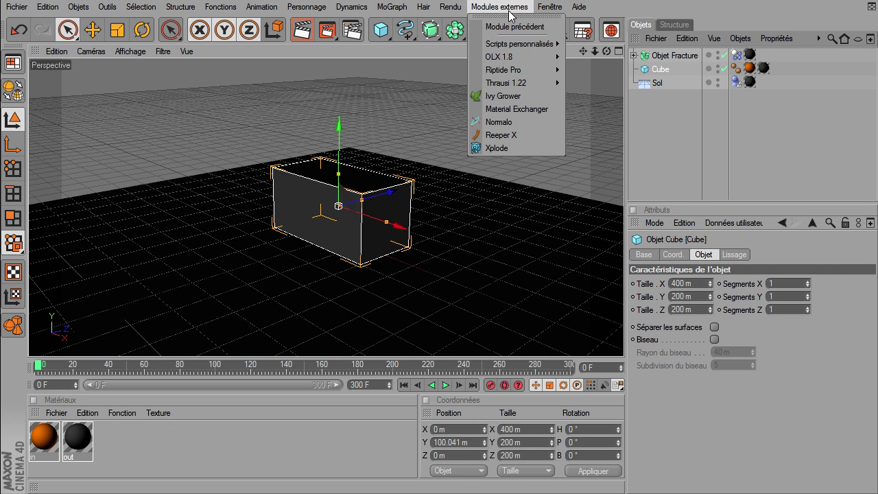
click(582, 83)
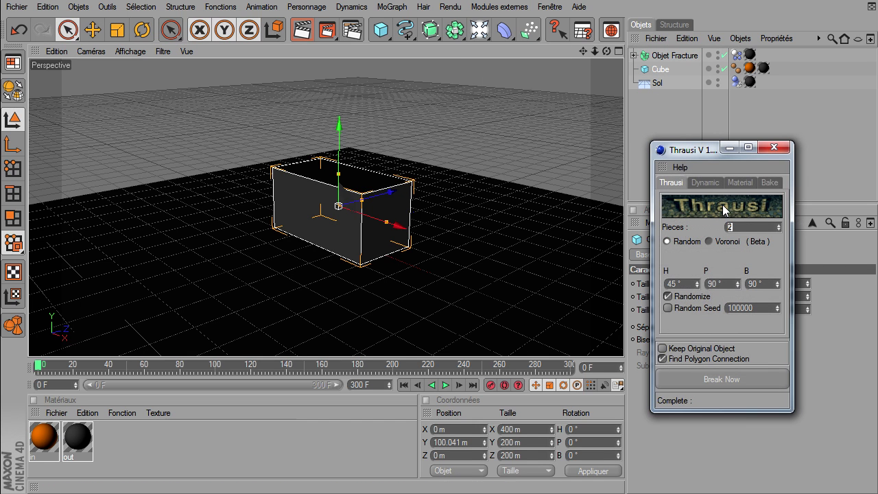
drag(691, 152, 519, 81)
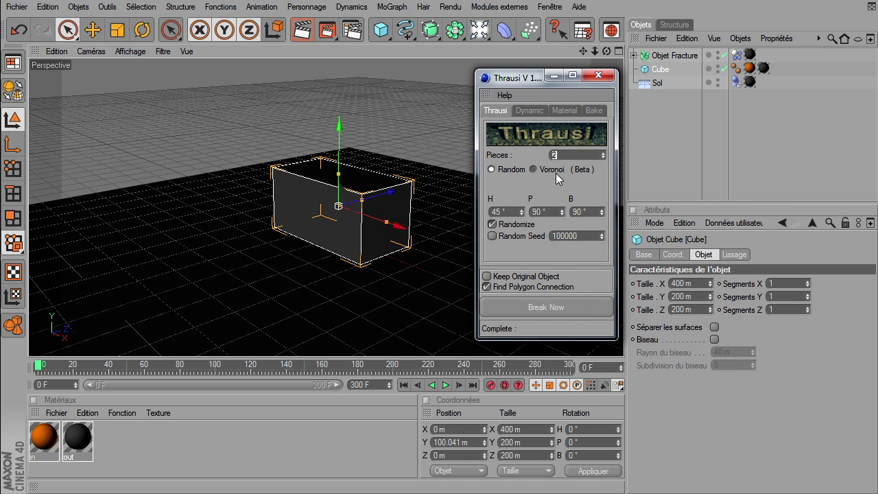
text(10)
click(553, 308)
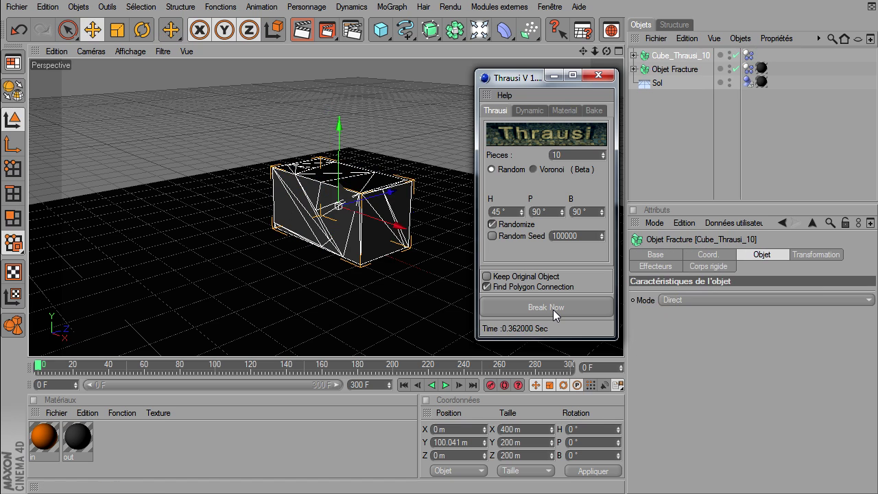
mouse_move(528, 82)
mouse_down()
mouse_move(760, 140)
mouse_move(546, 141)
mouse_up()
- Set the fractured cube's dynamics Déclencher to Sur collision and close Thrausi
click(747, 55)
click(766, 313)
click(764, 351)
drag(533, 142, 742, 151)
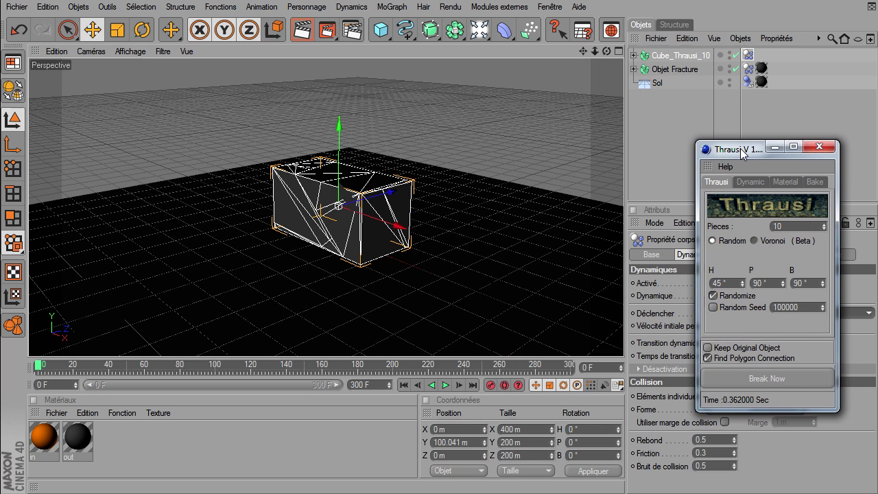
click(818, 146)
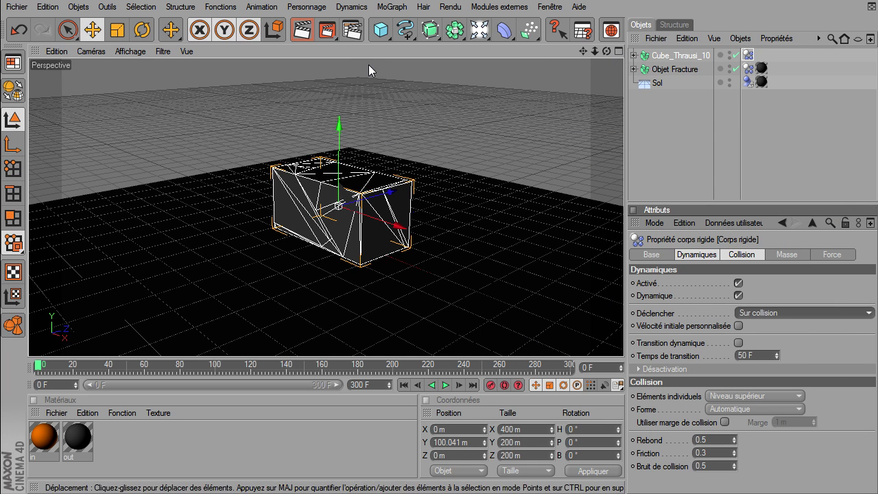
click(445, 385)
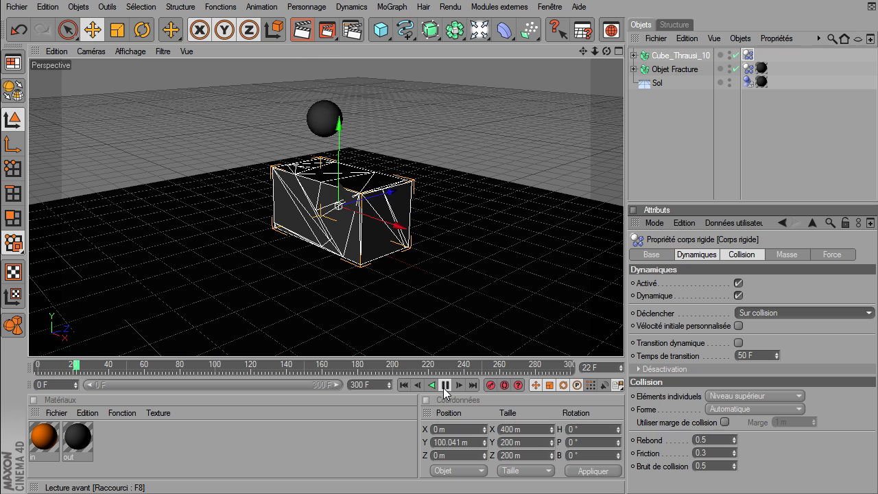
click(445, 385)
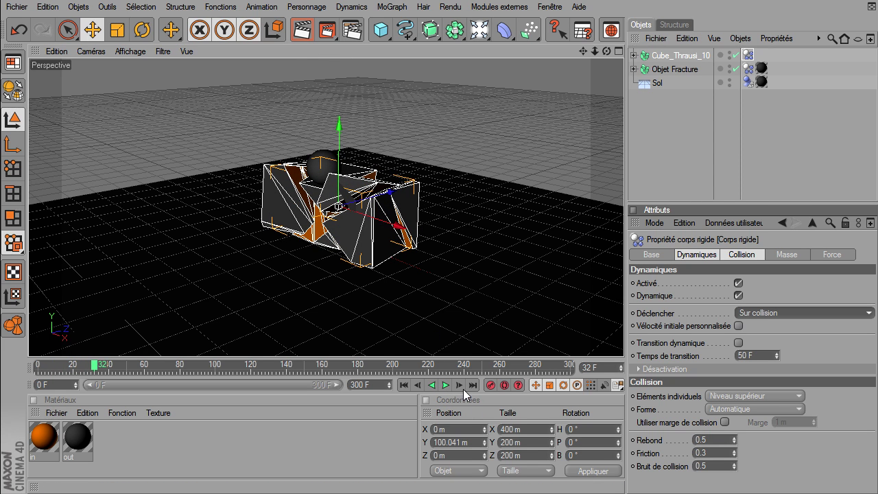
click(446, 382)
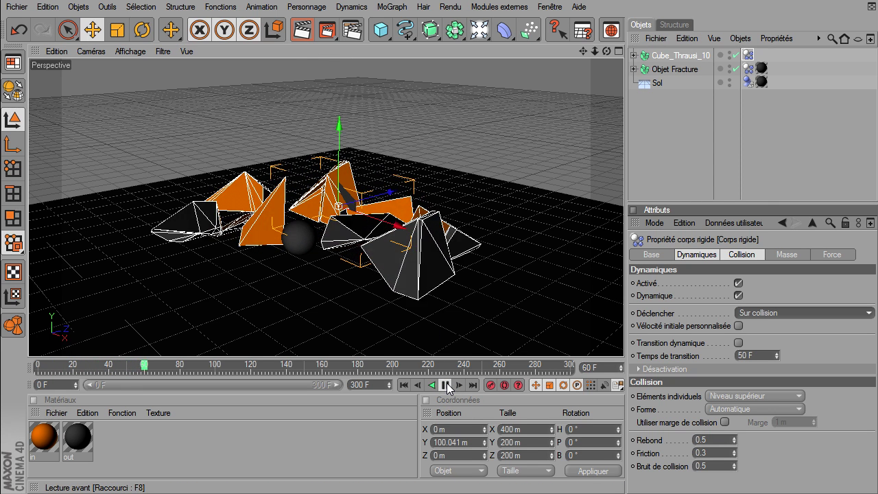
click(447, 382)
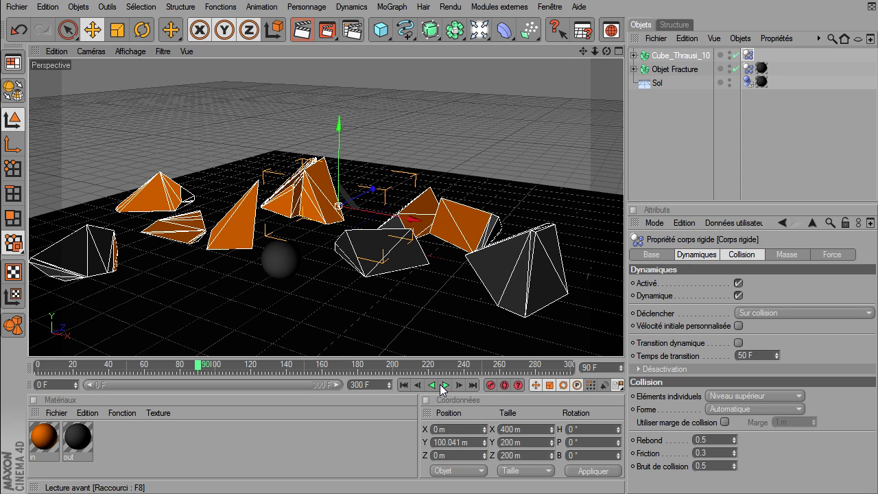
click(404, 385)
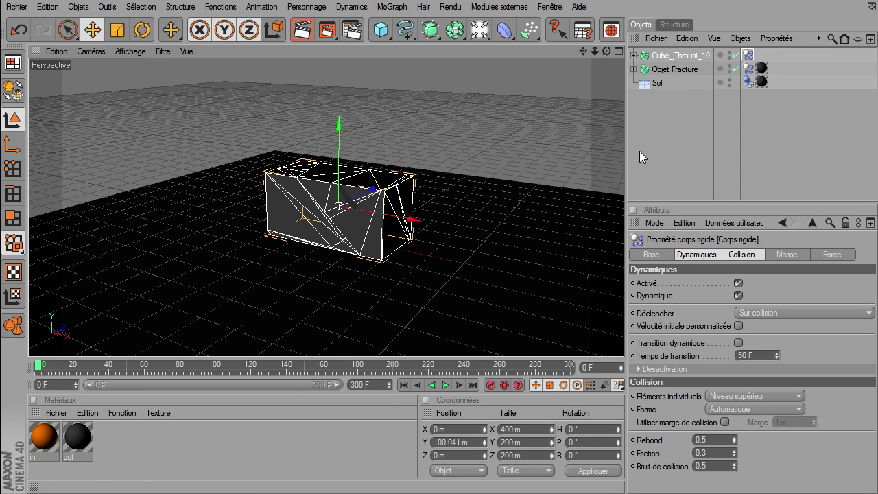
- Undo the Cube_Thrausi_10 fracture to restore the plain Cube.1 and select it
drag(607, 52, 597, 51)
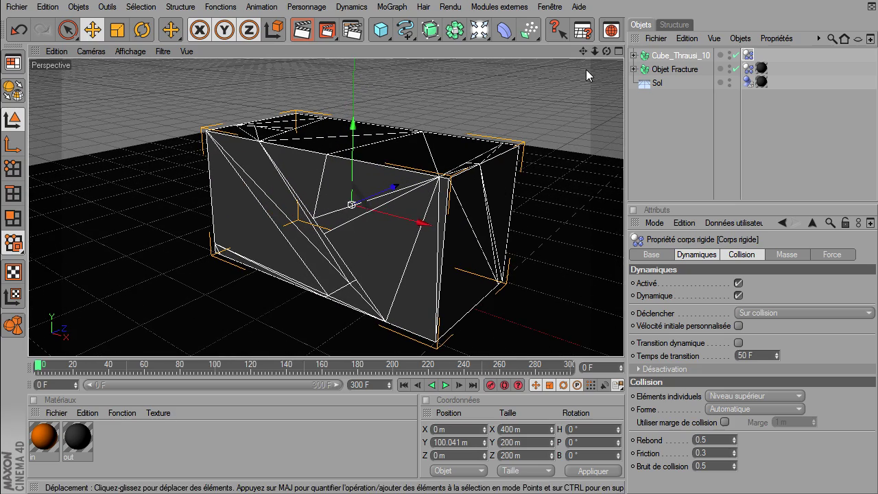
alt+drag(624, 339, 621, 342)
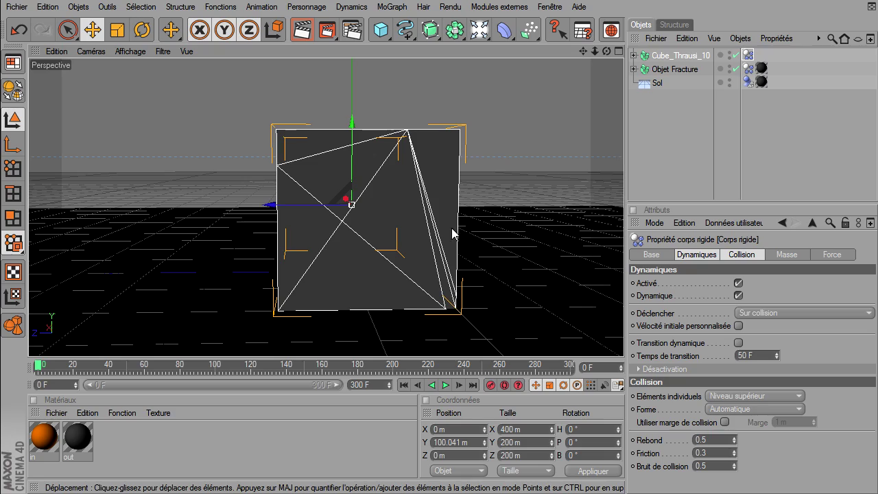
drag(606, 51, 623, 340)
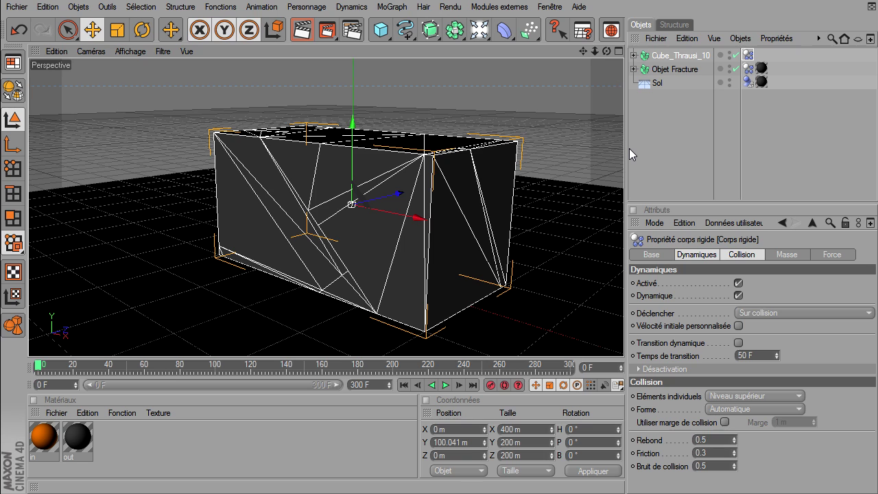
key(ctrl+z)
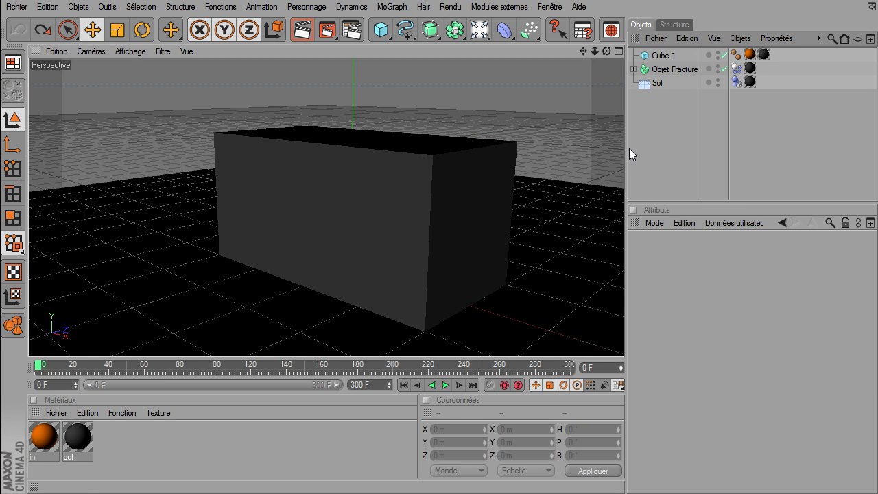
click(661, 56)
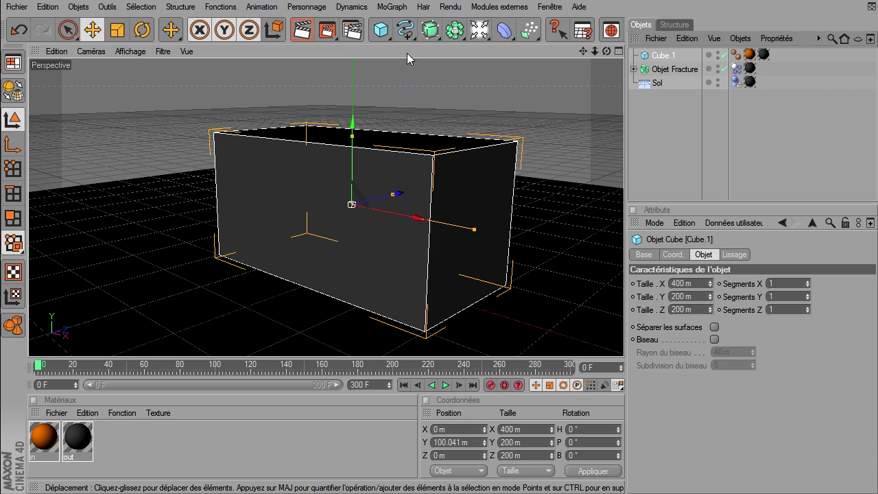
click(401, 8)
mouse_move(449, 6)
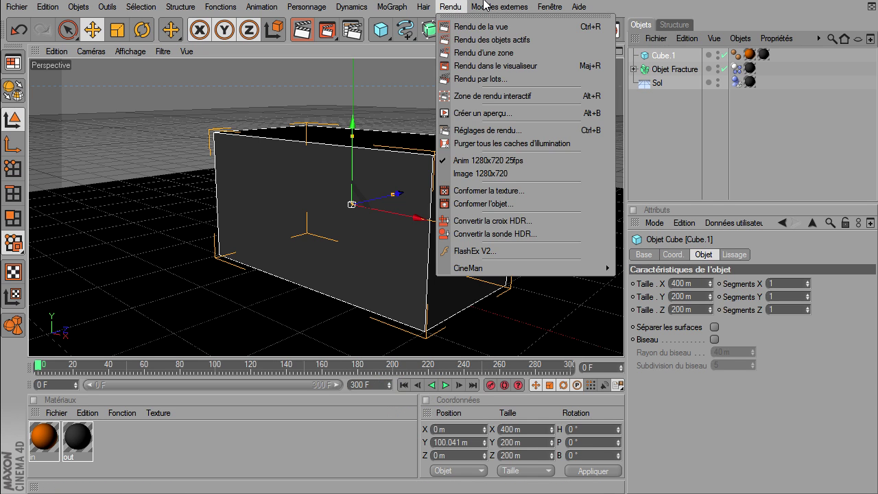
- Launch Thrausi from Modules externes and set its fracture mode to Voronoi
click(579, 87)
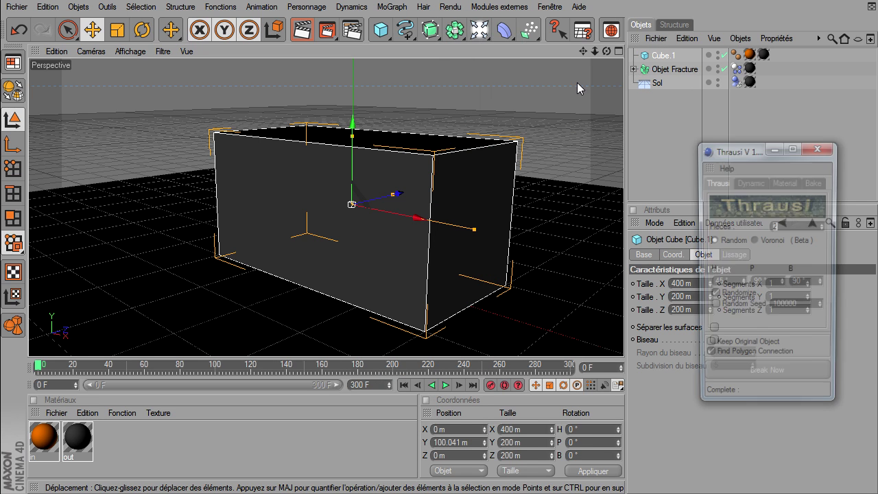
drag(744, 152, 588, 153)
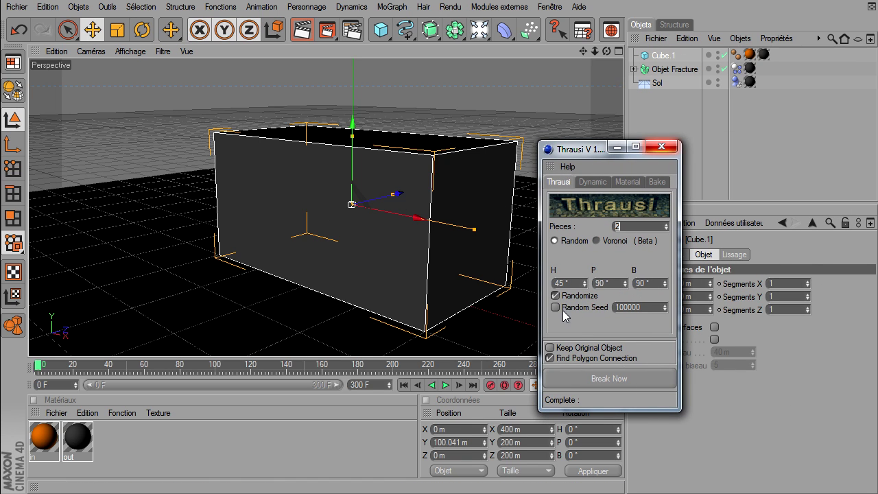
click(596, 240)
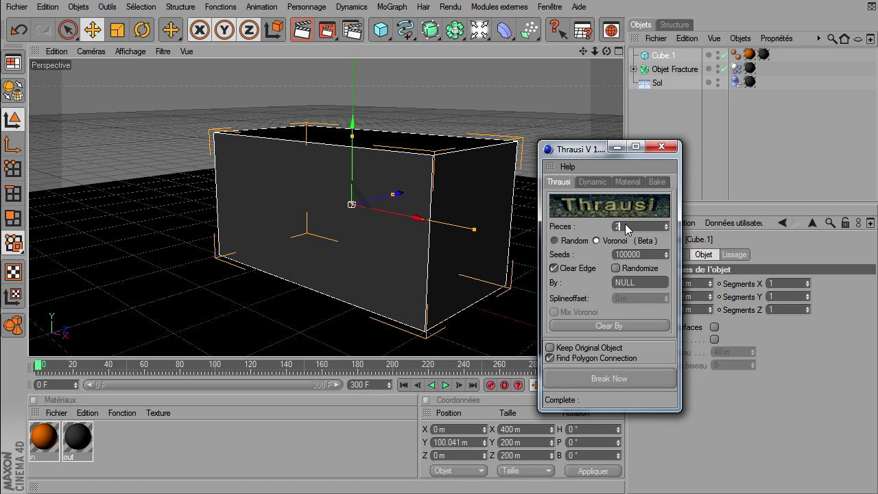
- Break Cube.1 into 20 Voronoi pieces, inspect the fragments, and close Thrausi
text(0)
click(616, 381)
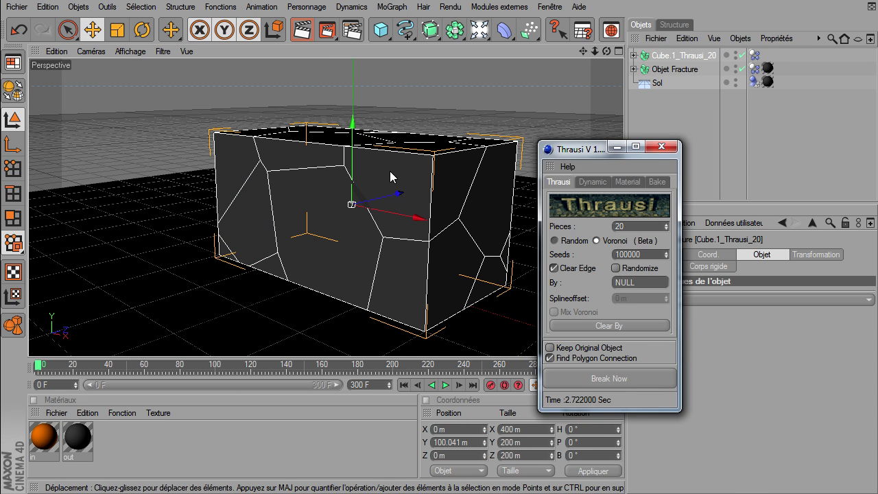
click(609, 51)
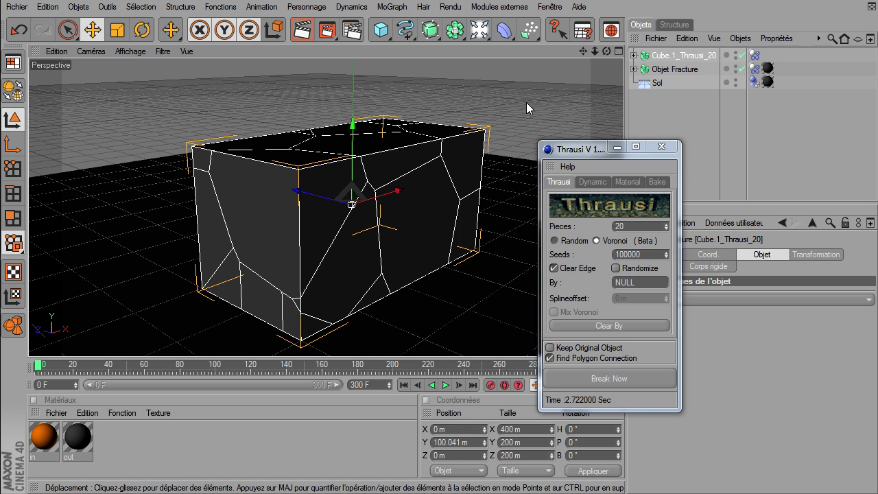
drag(607, 51, 606, 55)
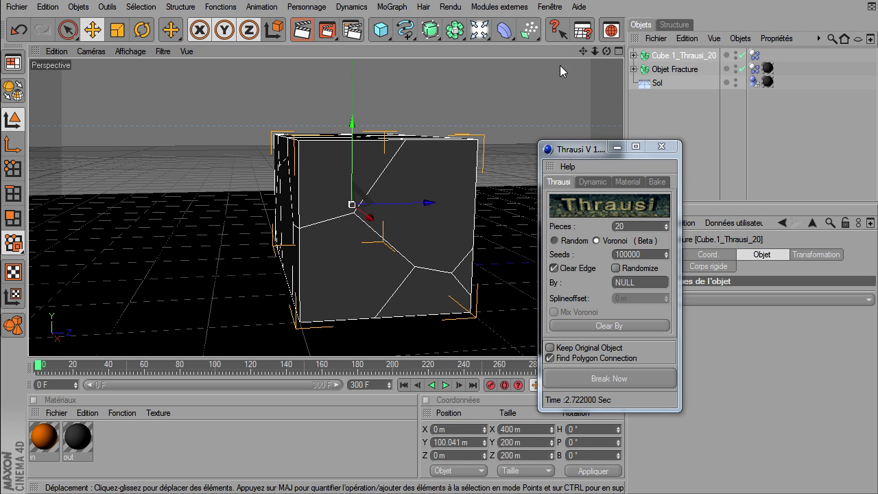
mouse_move(606, 51)
mouse_down()
mouse_move(623, 339)
mouse_move(430, 218)
mouse_up()
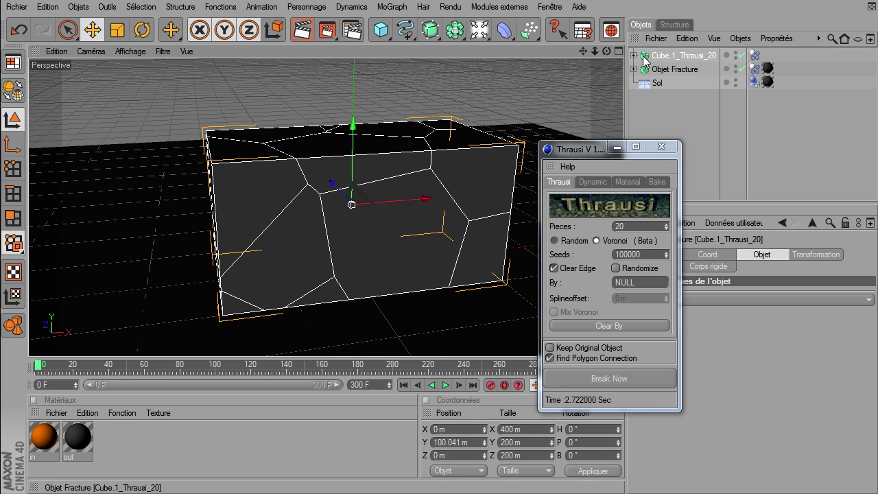
click(648, 150)
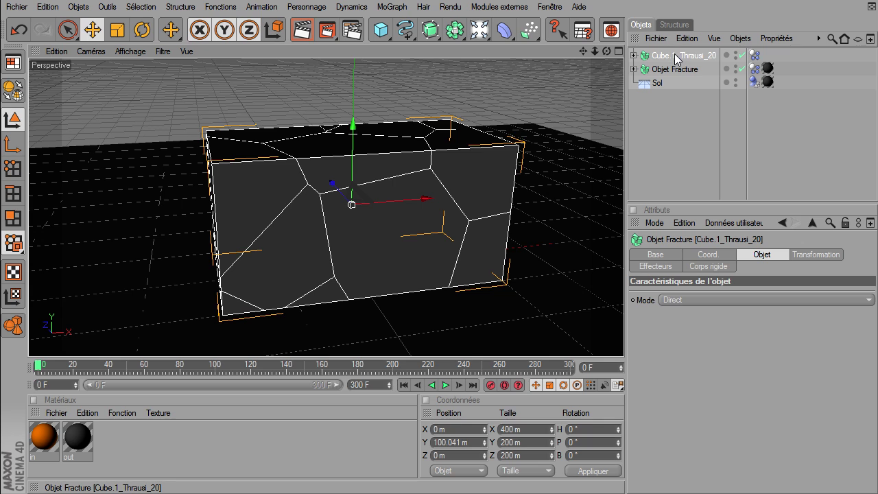
- Disable Cube.1_Thrausi_20 and switch to the Live Selection tool
click(741, 55)
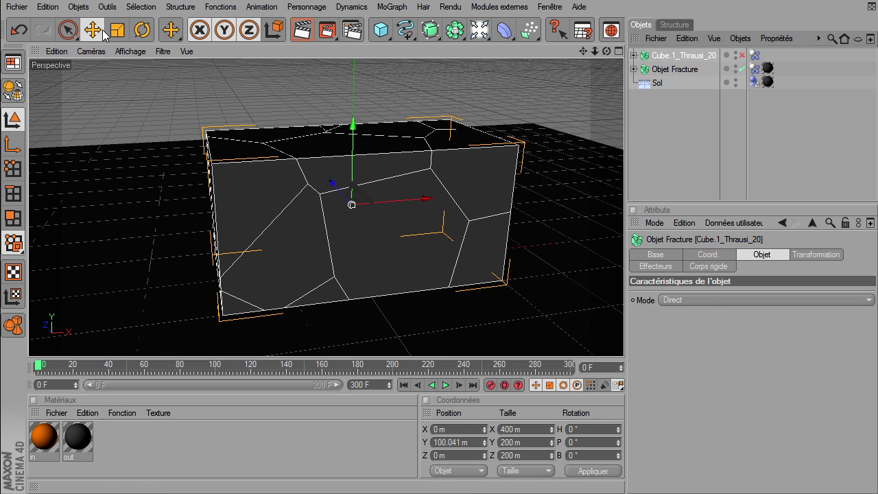
click(67, 30)
click(114, 103)
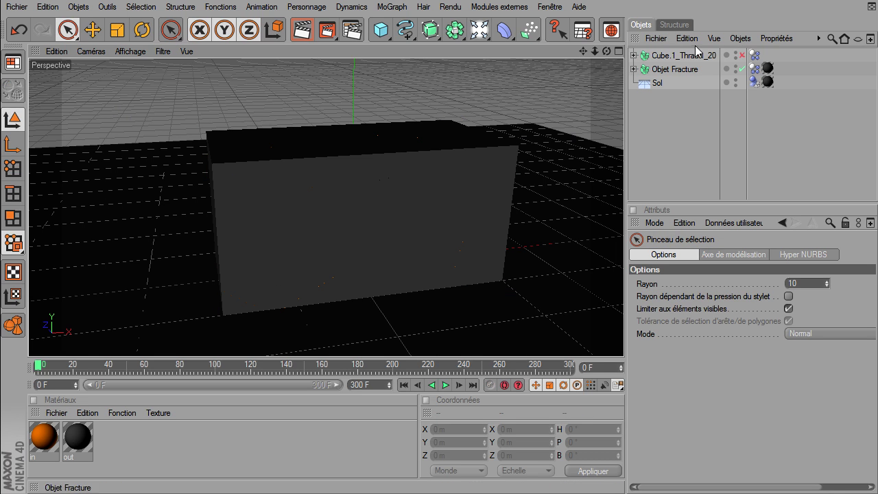
- Select fragments across the block's front, leaving Pieces 2 out of the selection
click(302, 274)
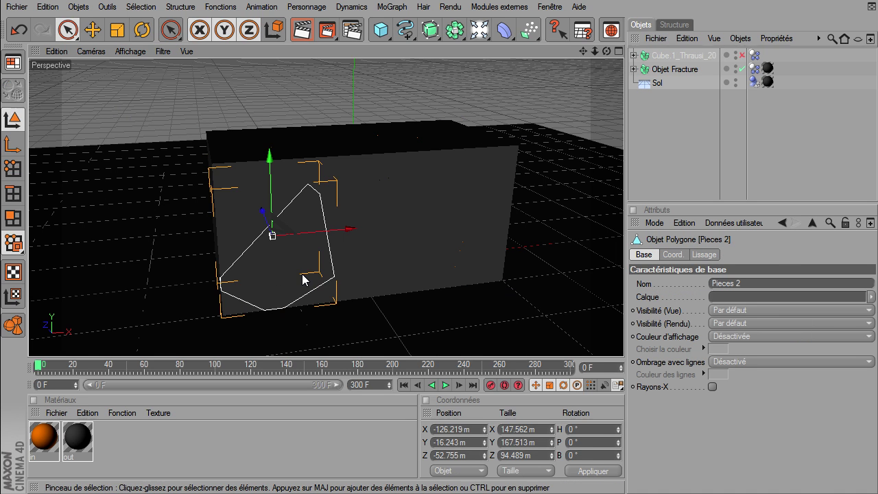
click(384, 211)
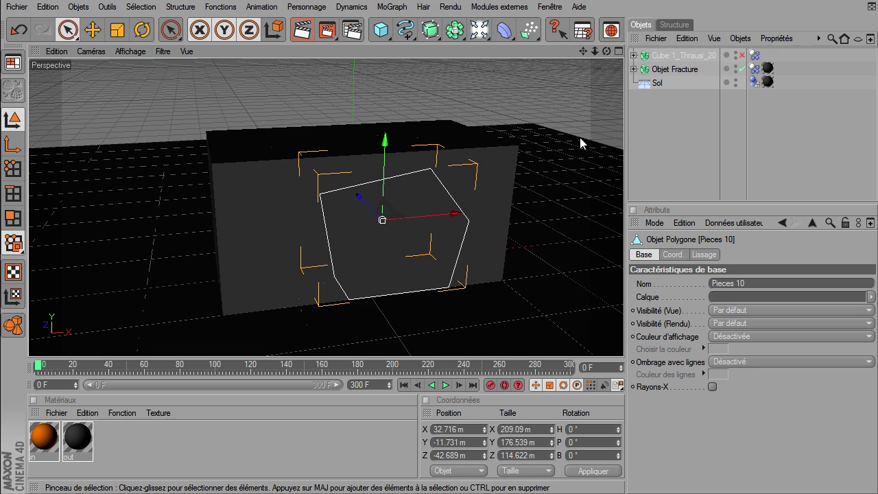
click(493, 270)
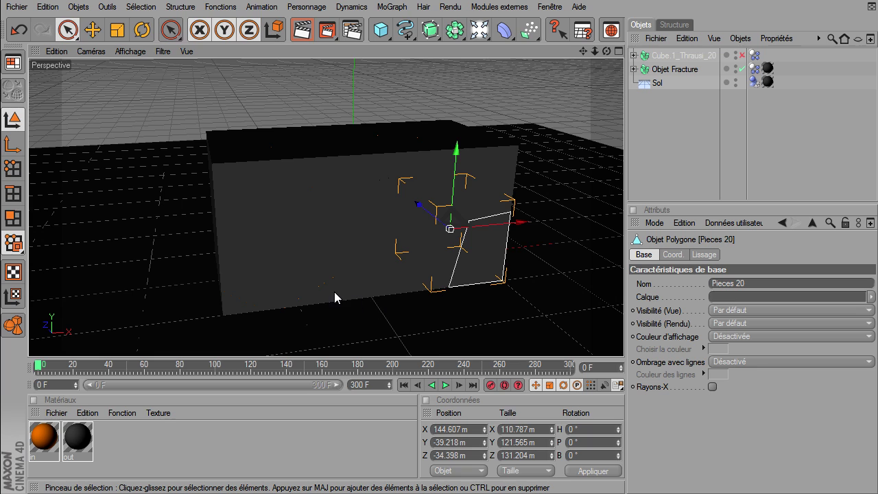
shift+click(304, 295)
shift+click(245, 310)
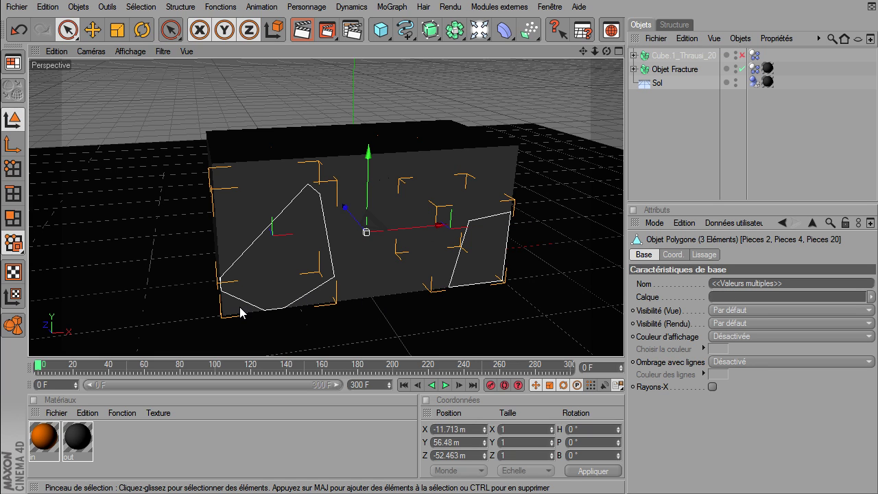
ctrl+click(289, 250)
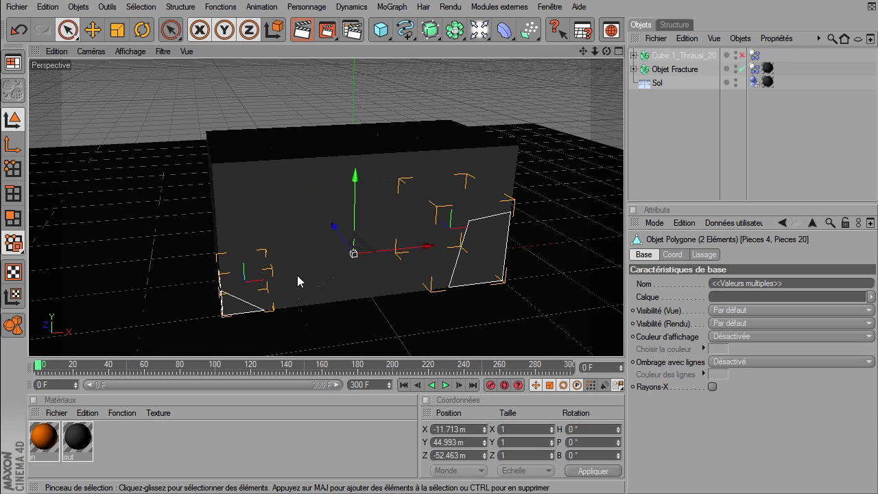
- Add more fragments from the block's left side and front-left to the selection
drag(606, 50, 400, 309)
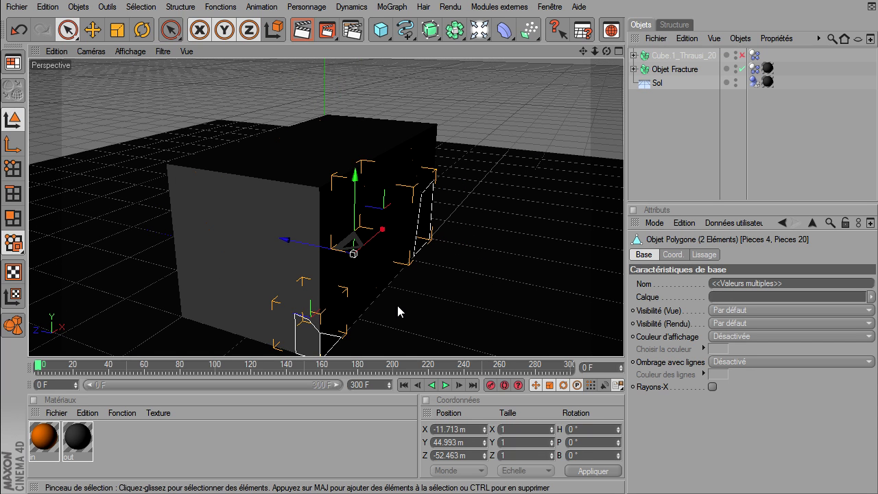
shift+click(279, 343)
shift+click(225, 319)
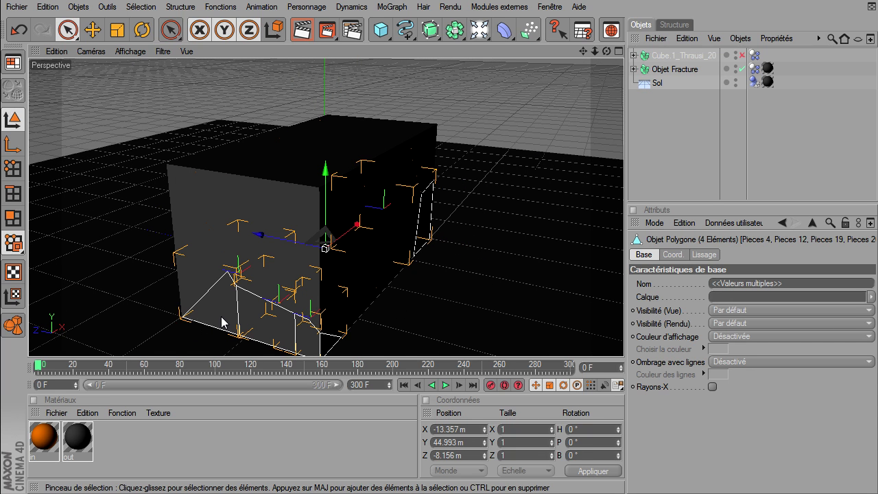
shift+click(181, 303)
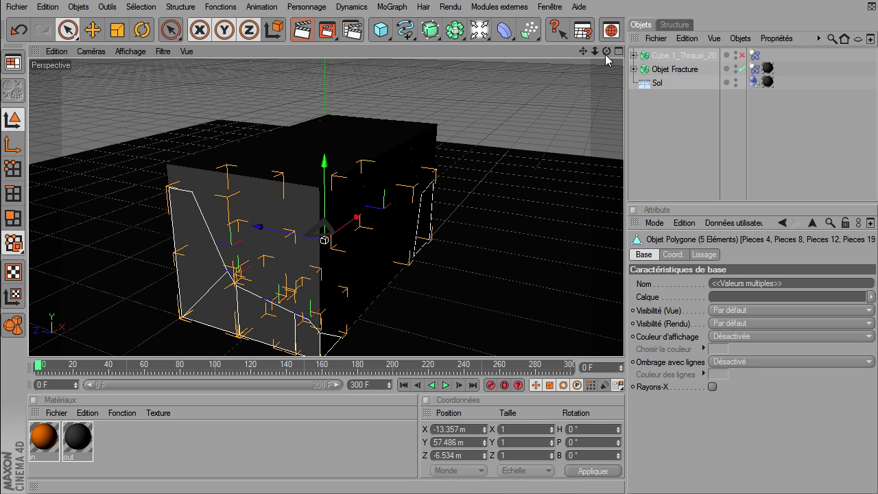
alt+drag(620, 345, 322, 247)
shift+click(315, 297)
shift+click(286, 298)
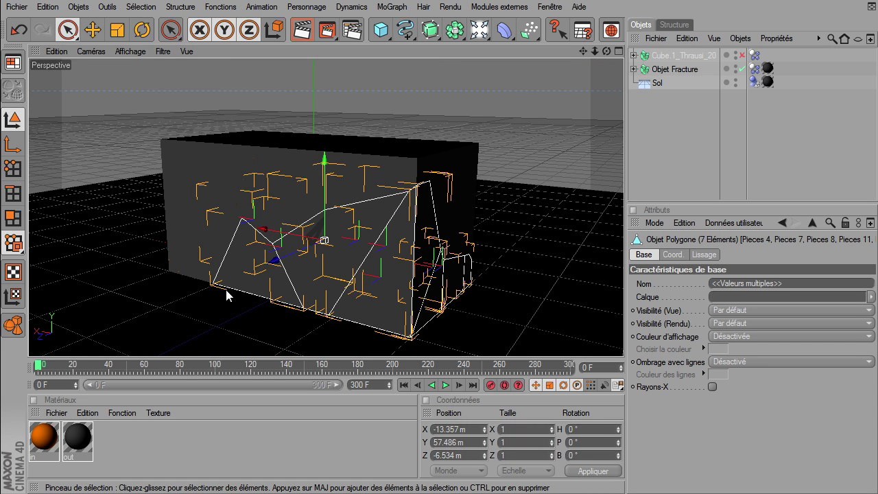
shift+click(208, 278)
shift+click(174, 270)
drag(606, 50, 623, 339)
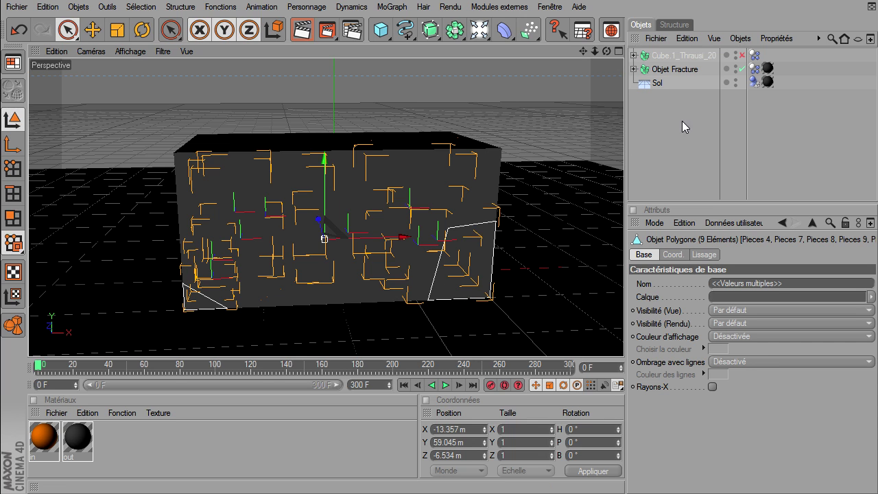
- Drag the nine selected pieces out of Cube.1_Thrausi_20 below Sol, then collapse the hierarchy
click(633, 55)
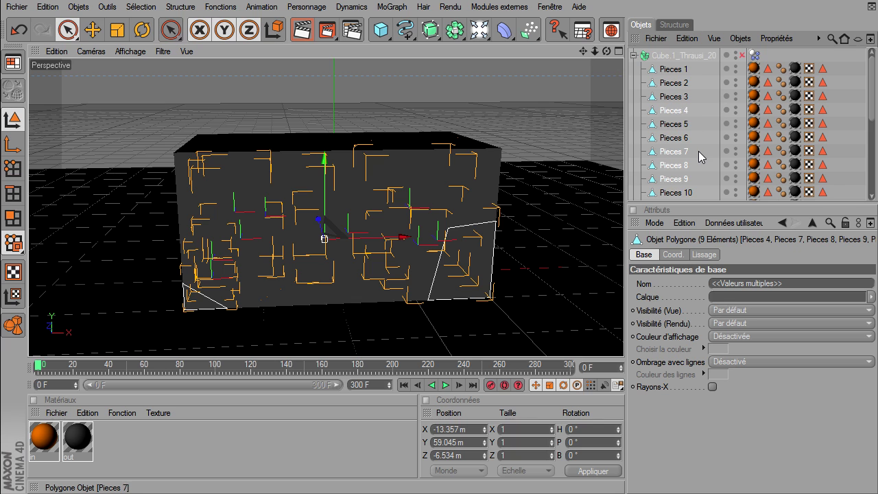
scroll(698, 151, down, 4)
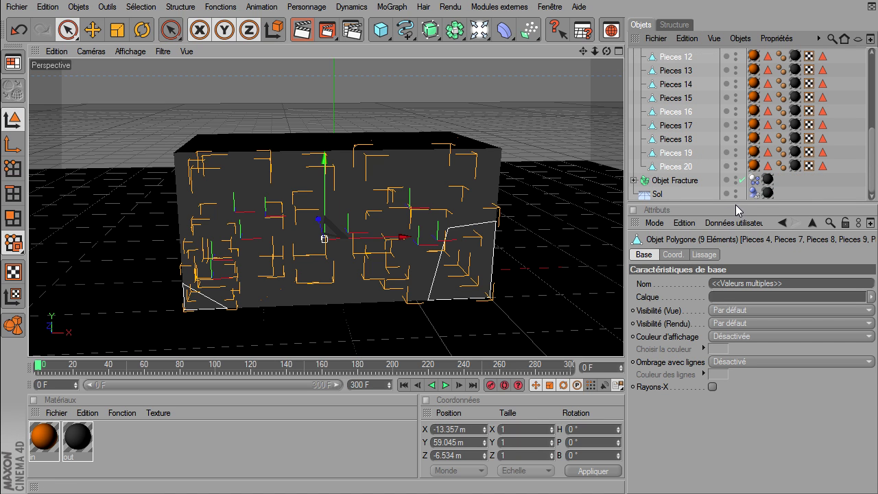
drag(736, 204, 747, 406)
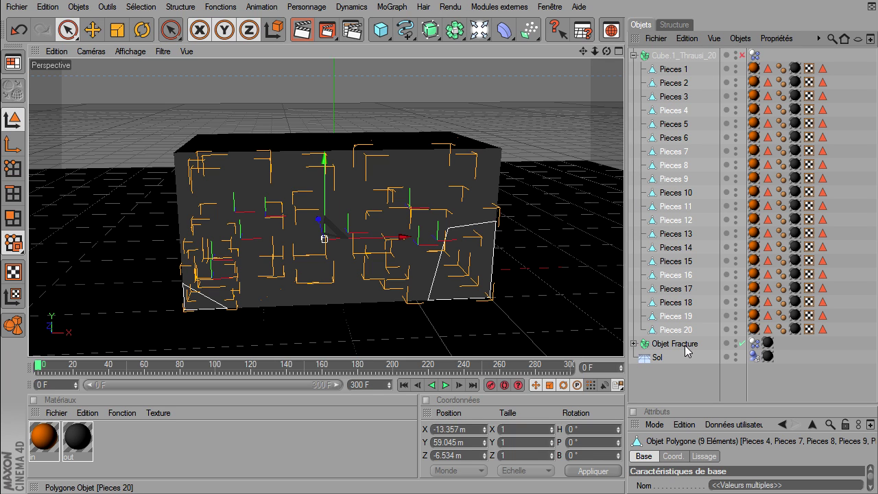
drag(671, 376, 671, 377)
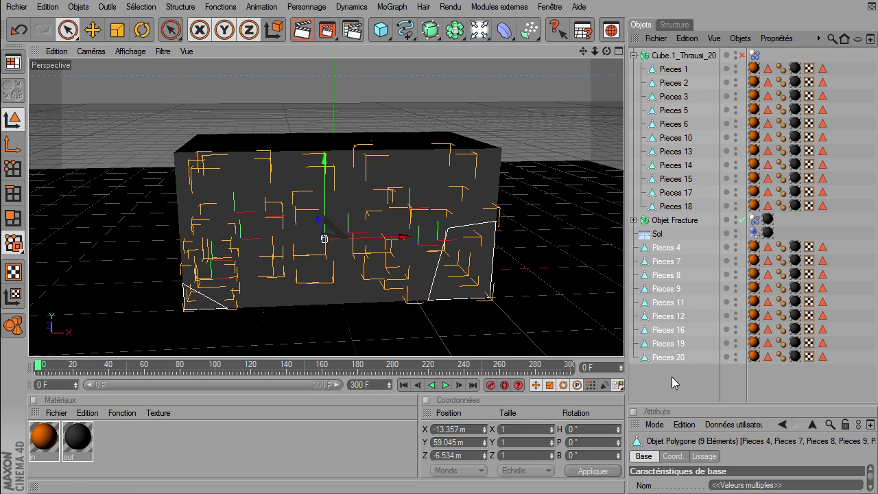
click(631, 55)
click(632, 54)
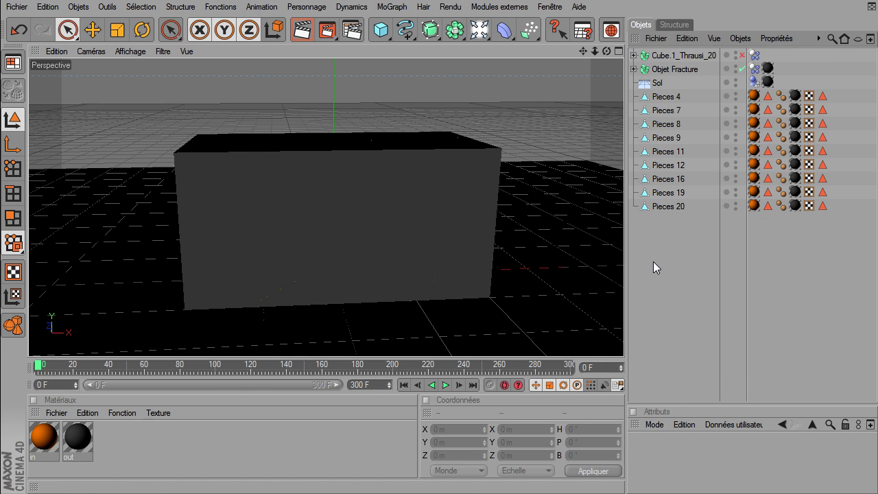
- Select Pieces 4, 7 and 8 in the Objects manager
click(665, 100)
click(665, 110)
click(664, 123)
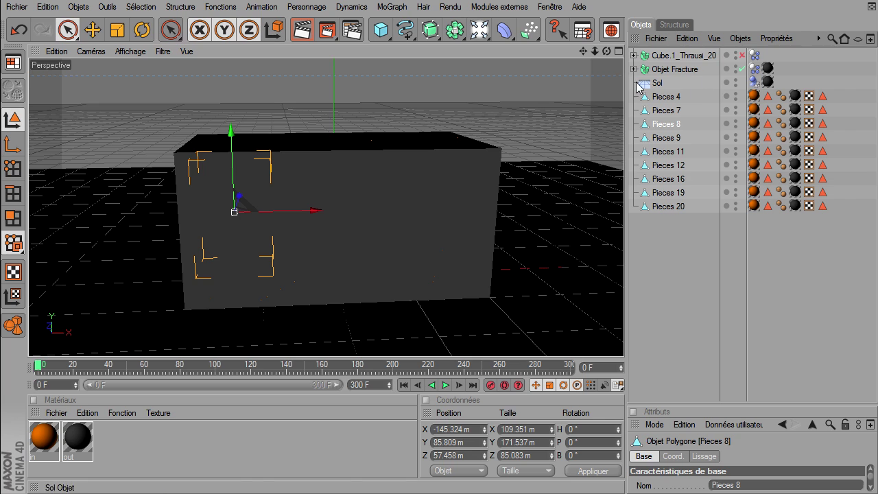
- Ctrl-drag copies of Sol's Corps rigide tag onto Pieces 4 through Pieces 20
click(675, 138)
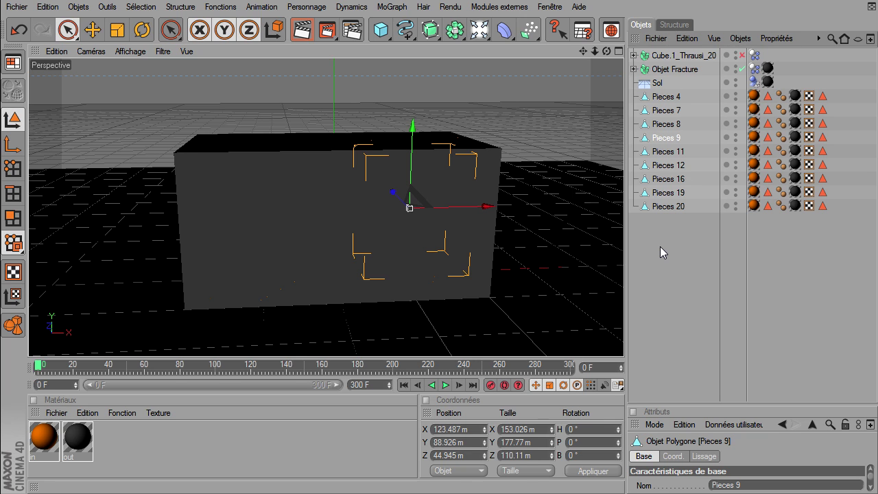
click(661, 83)
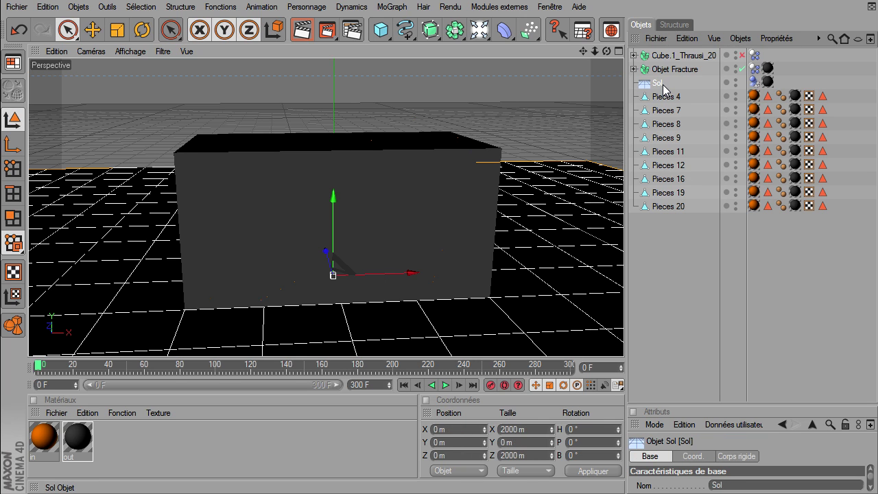
click(755, 81)
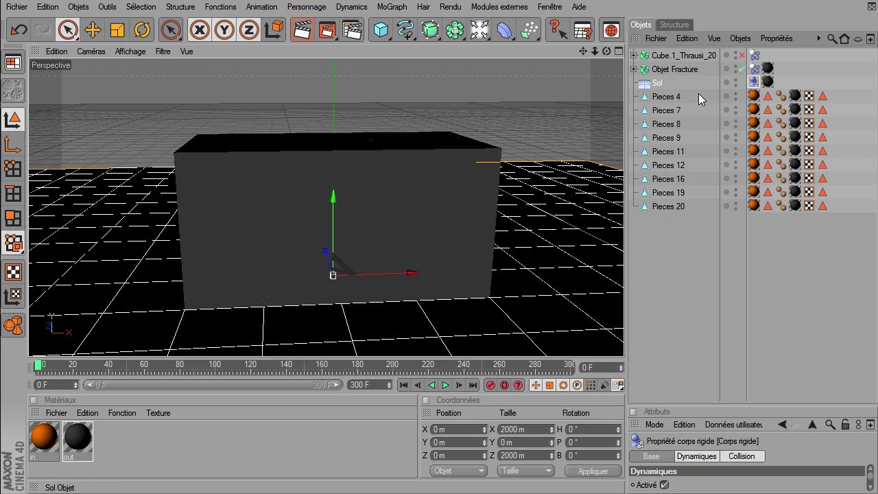
click(678, 97)
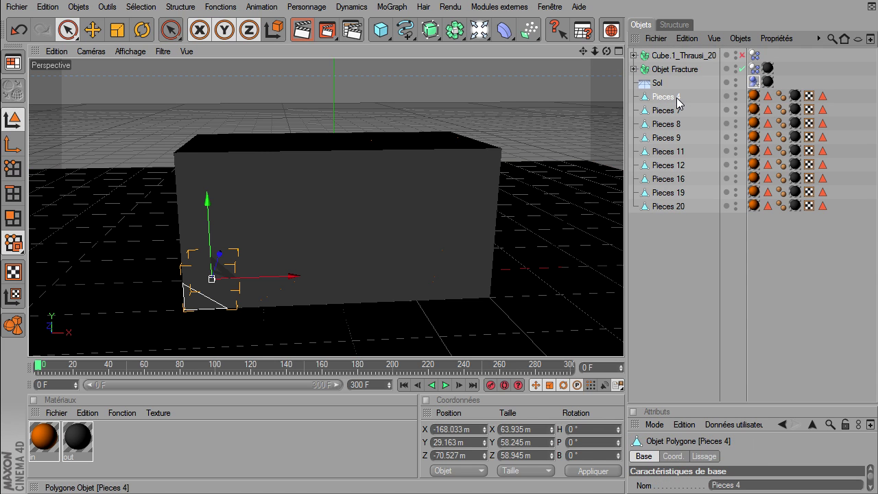
click(754, 83)
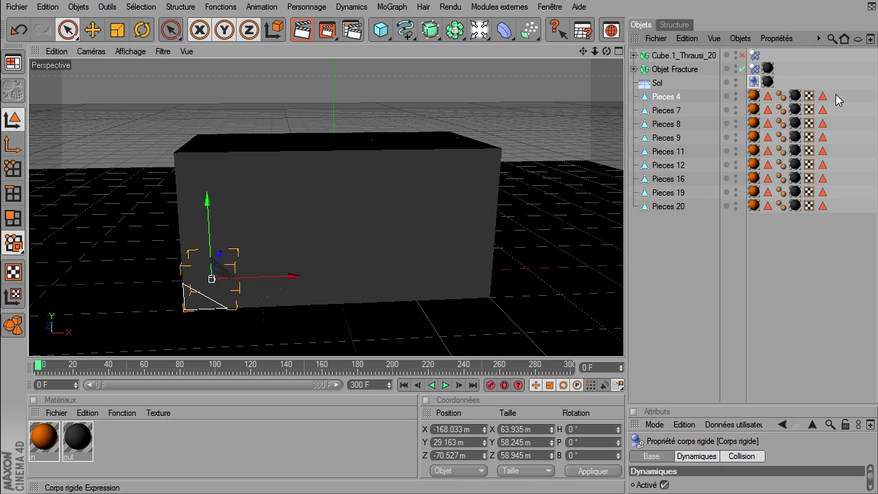
ctrl+drag(835, 94, 835, 159)
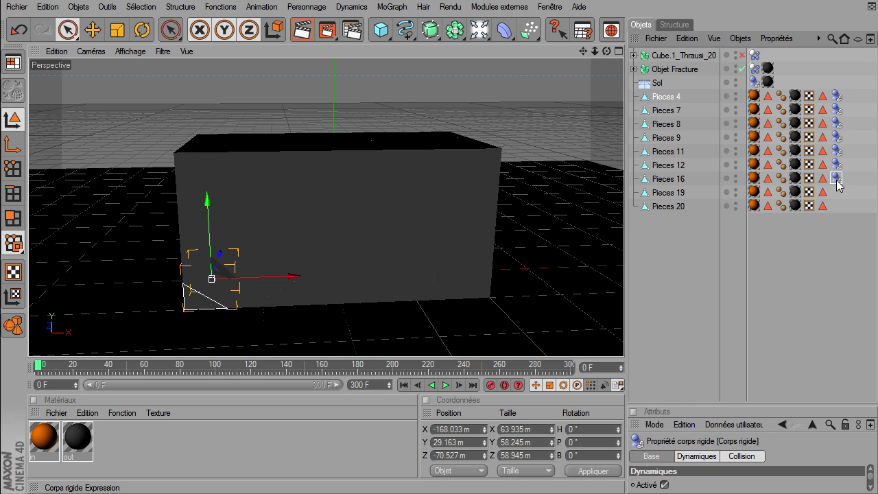
ctrl+drag(837, 192, 836, 206)
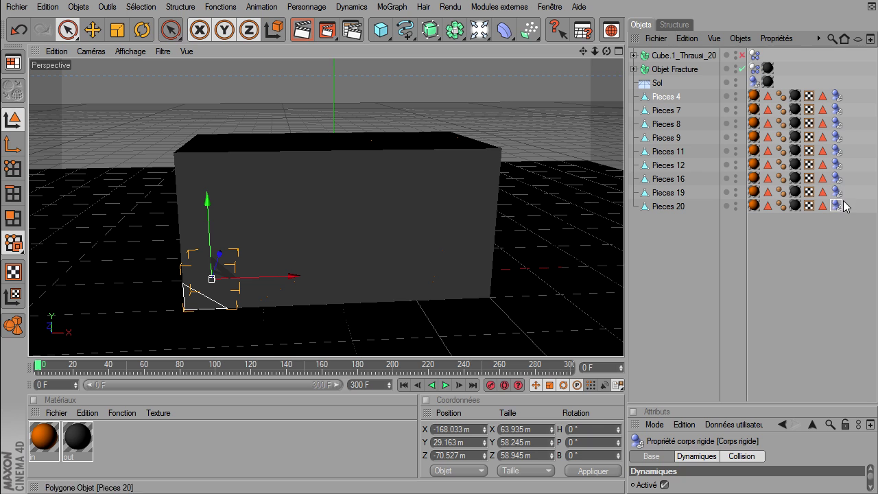
click(667, 296)
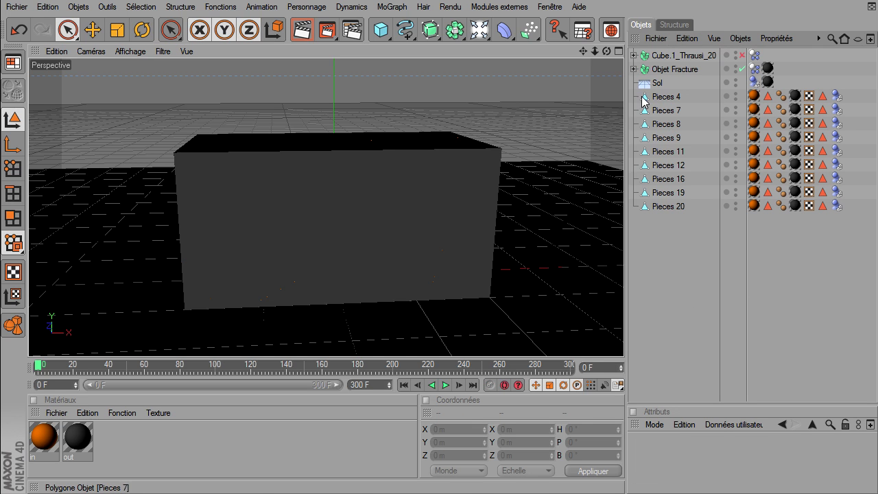
- Select Pieces 10 and break it into Voronoi shards with Thrausi
drag(608, 52, 631, 356)
mouse_move(591, 52)
mouse_down()
mouse_move(624, 340)
mouse_move(447, 85)
mouse_up()
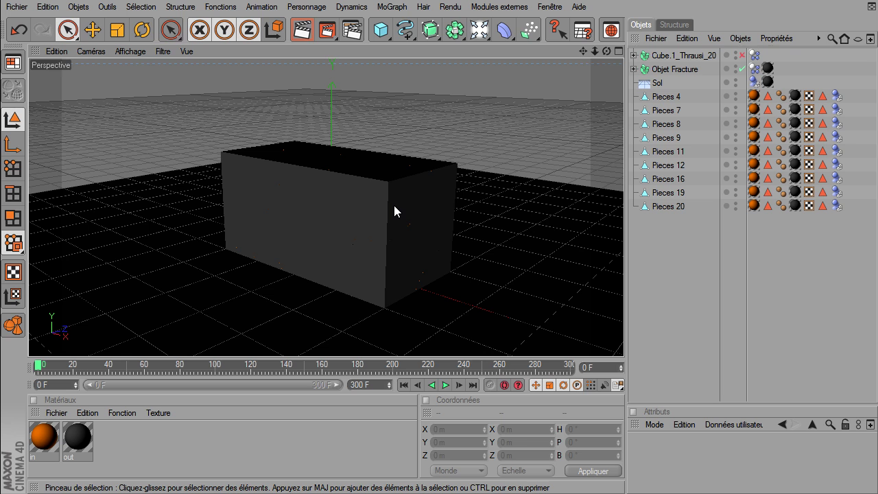
click(661, 69)
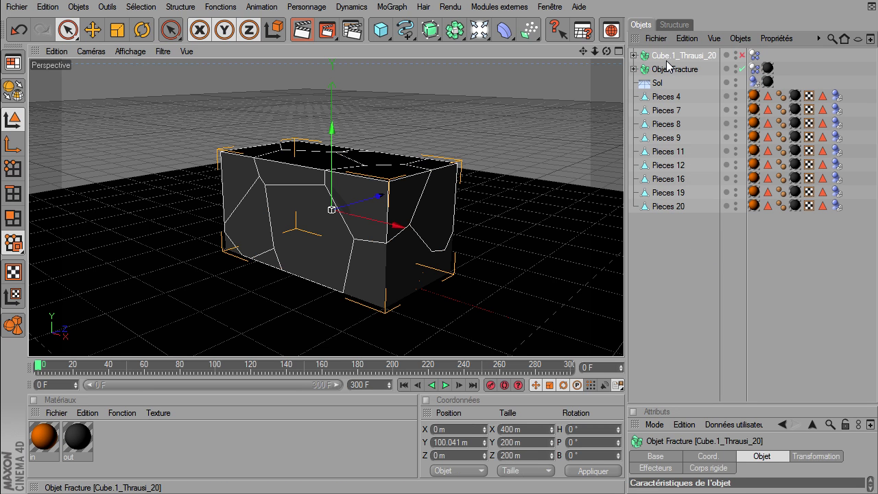
drag(605, 52, 626, 346)
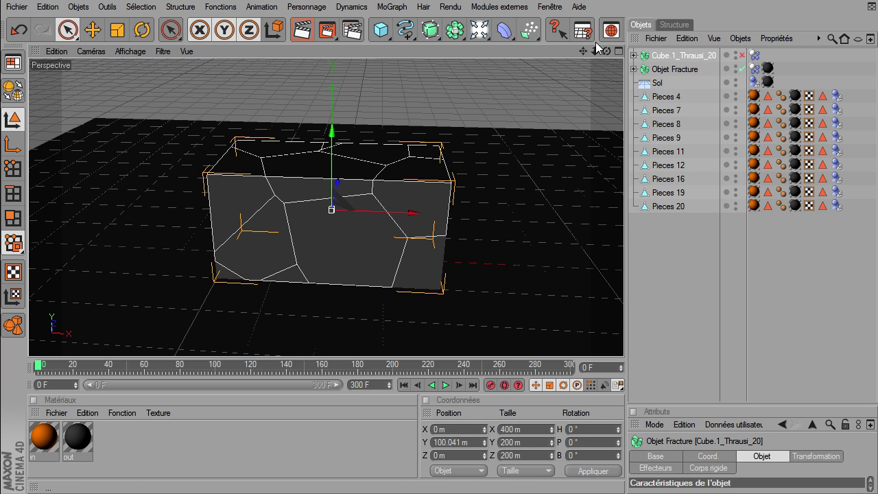
scroll(624, 345, up, 3)
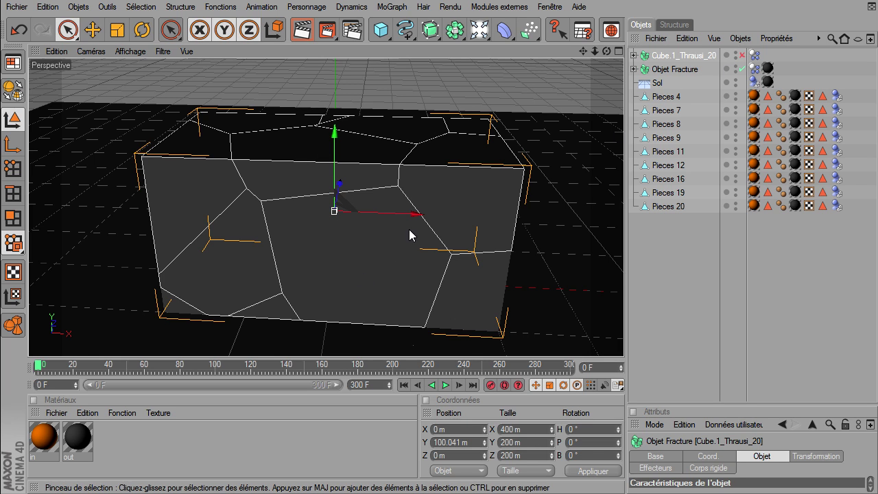
click(349, 257)
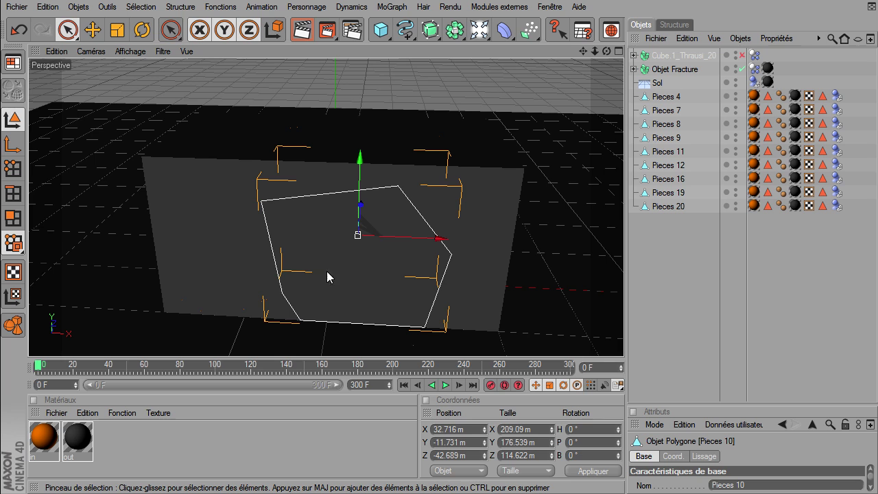
click(488, 6)
mouse_move(507, 82)
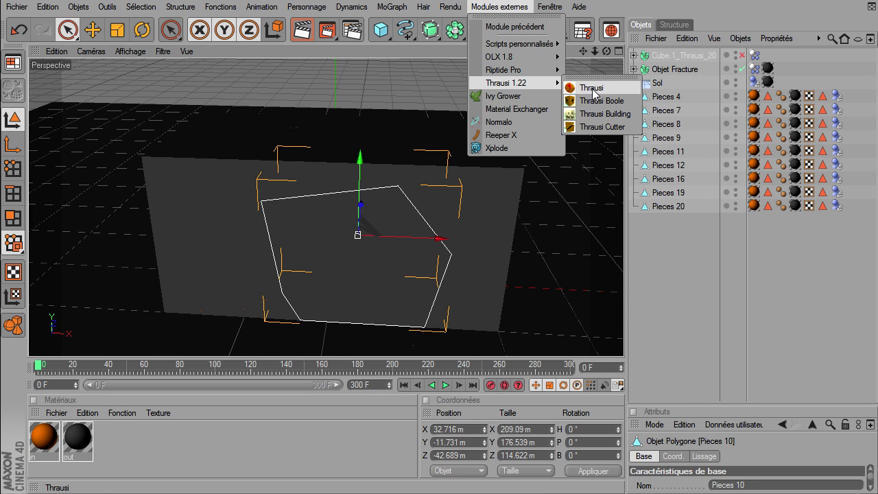
click(591, 87)
click(618, 243)
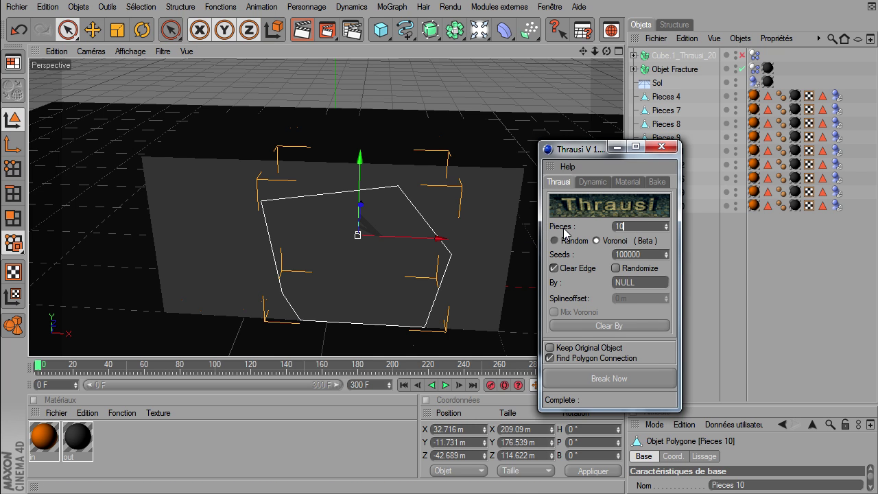
click(570, 377)
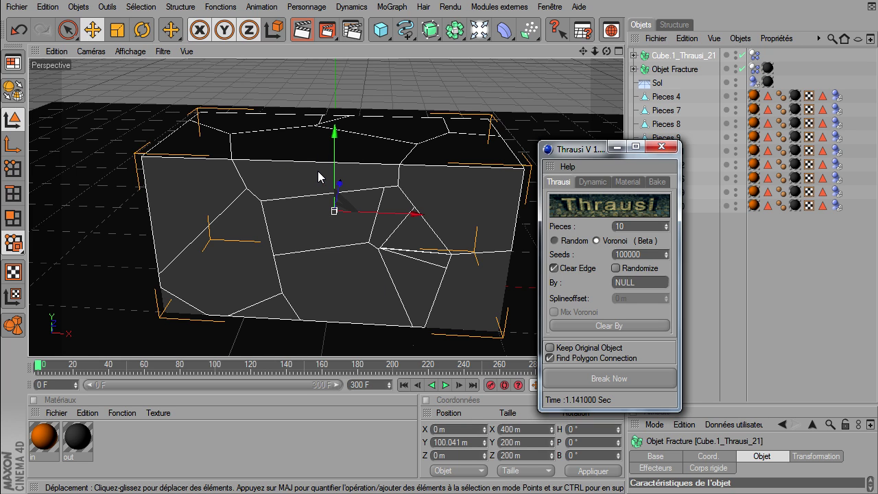
- Disable Cube.1_Thrausi_21, then break Pieces 17 into 20 shards
click(317, 171)
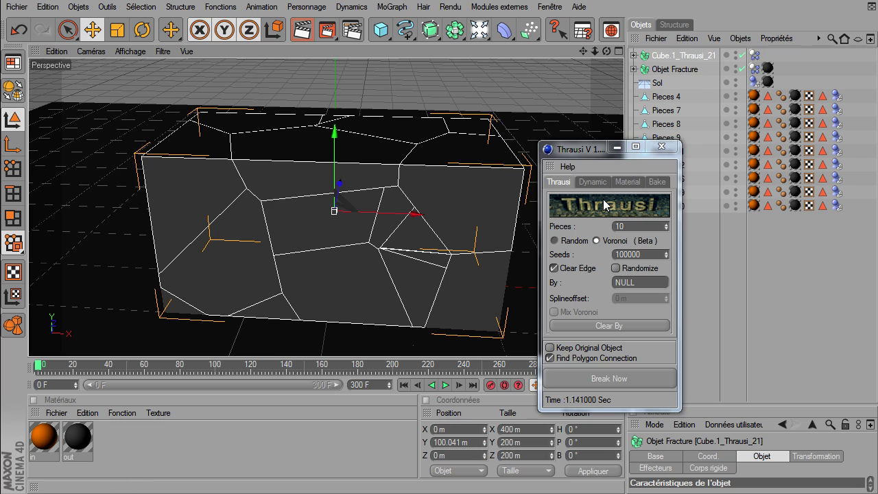
click(741, 56)
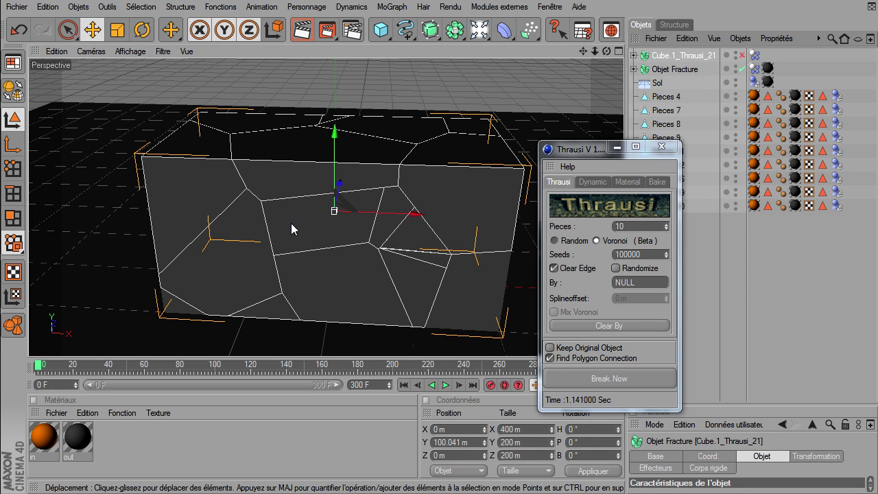
click(314, 182)
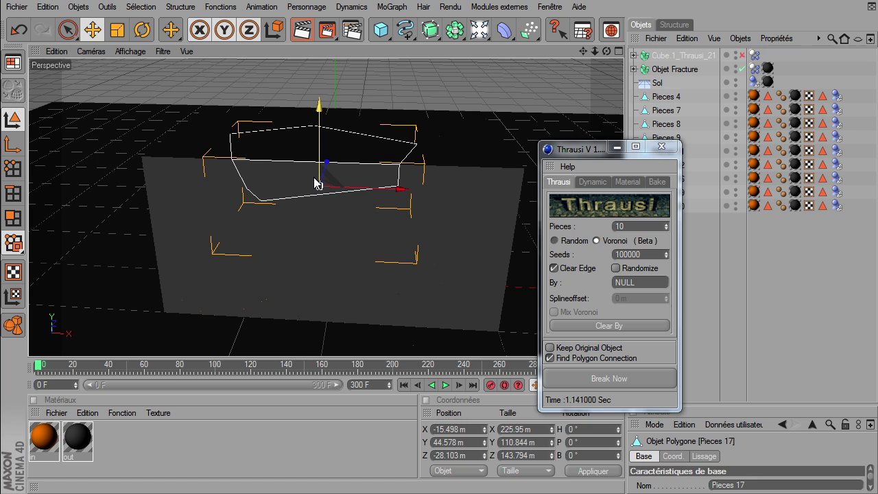
double_click(628, 222)
text(20)
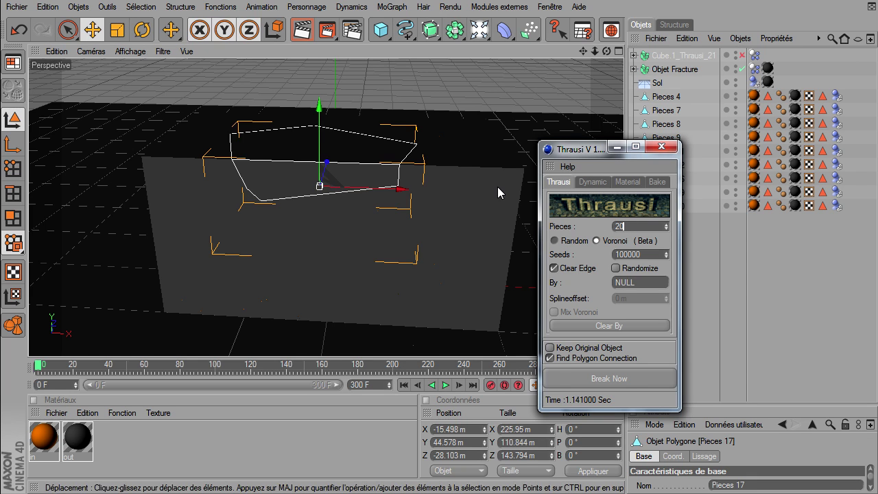
click(617, 381)
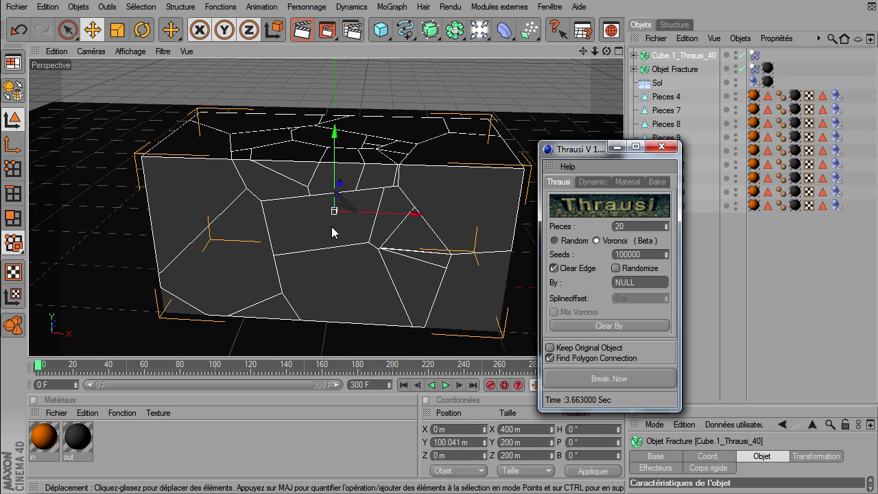
- Disable Cube.1_Thrausi_40 and break Pieces 25 into 20 shards
click(742, 54)
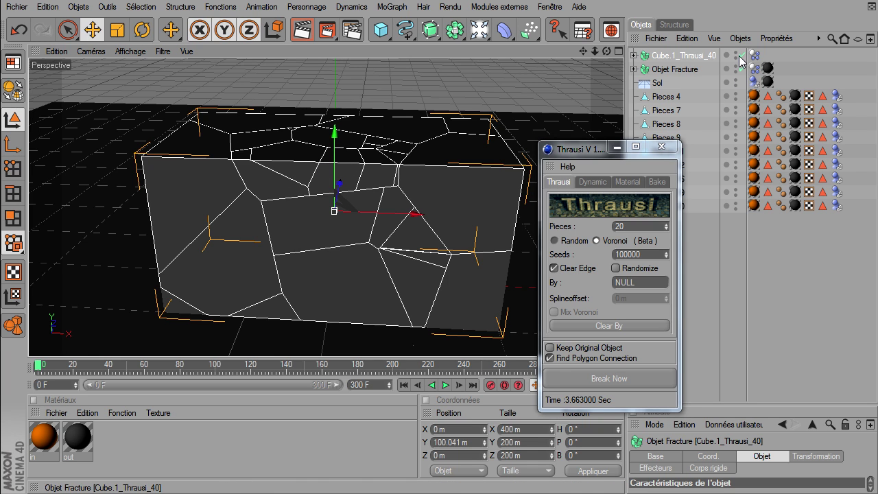
click(325, 243)
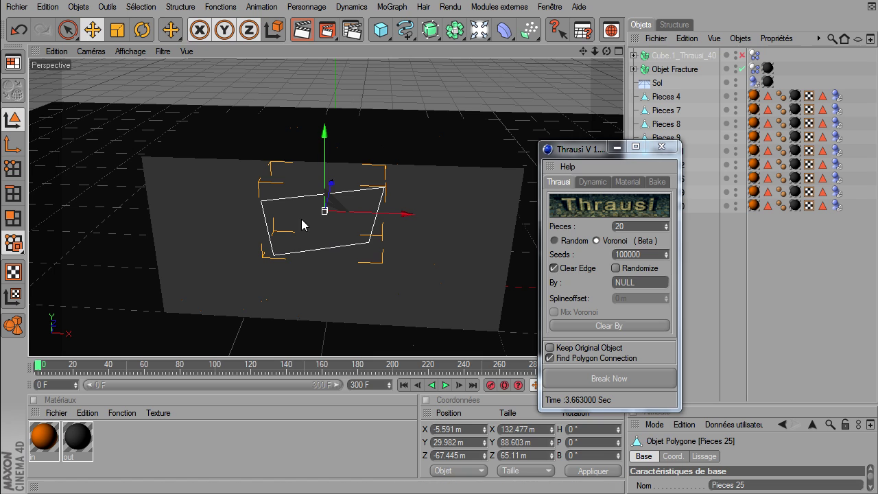
click(600, 375)
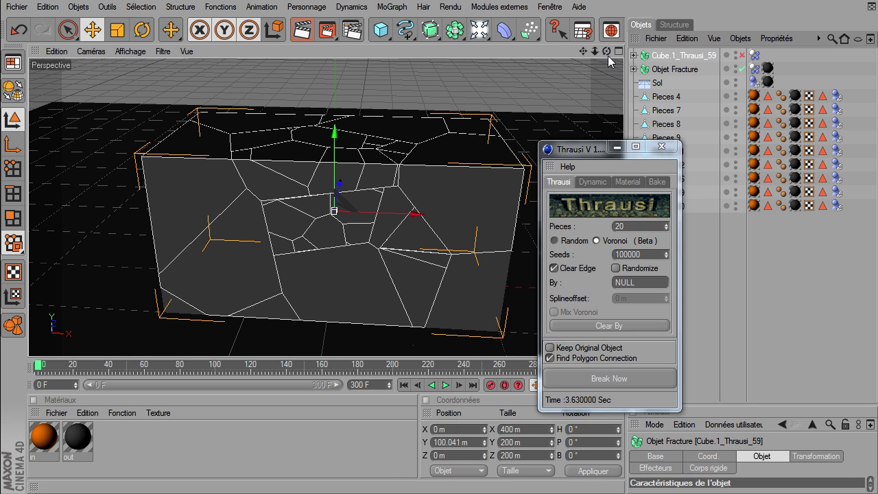
- Select Pieces 30, 23, 40 and 22 at the impact area and break them into smaller shards
alt+drag(327, 176, 369, 179)
click(294, 181)
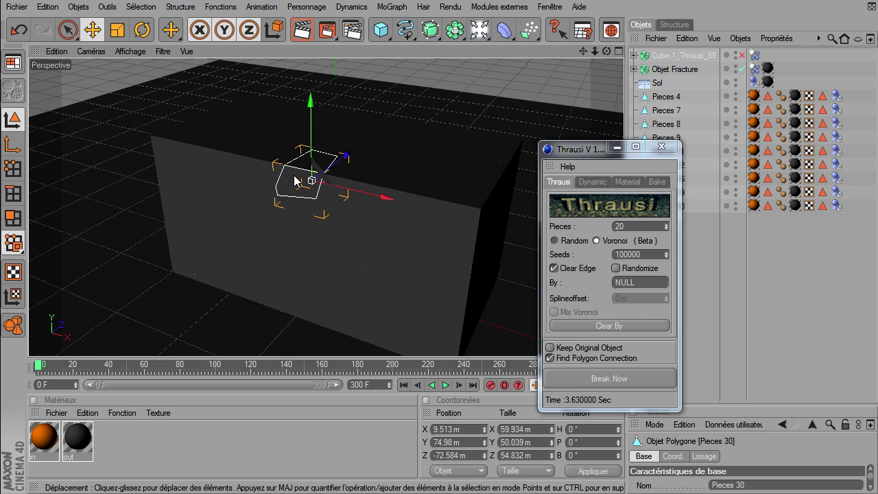
shift+click(334, 179)
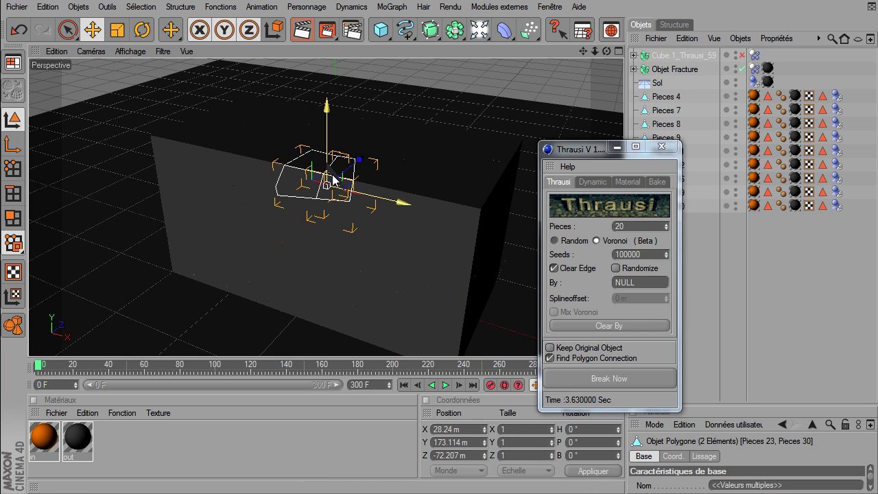
shift+click(273, 175)
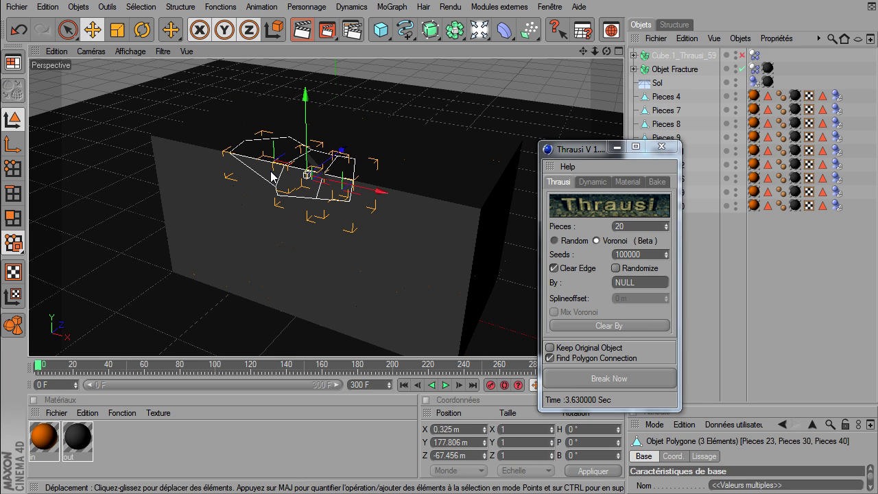
shift+click(240, 168)
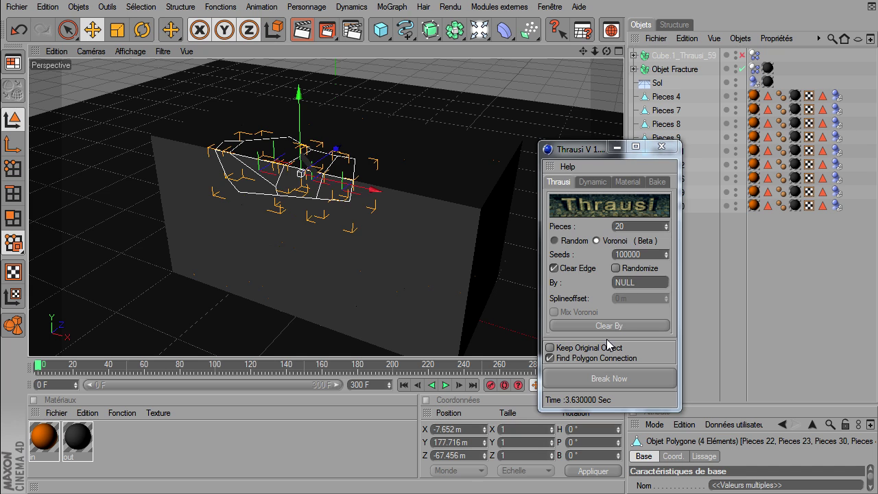
click(595, 379)
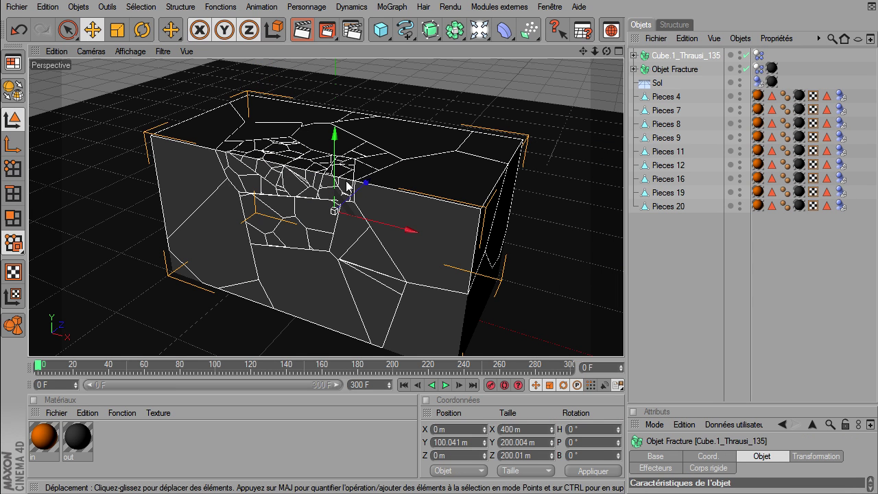
- Disable Cube.1_Thrausi_135, then break Pieces 94 and 100 into 10 Voronoi shards
drag(606, 51, 623, 339)
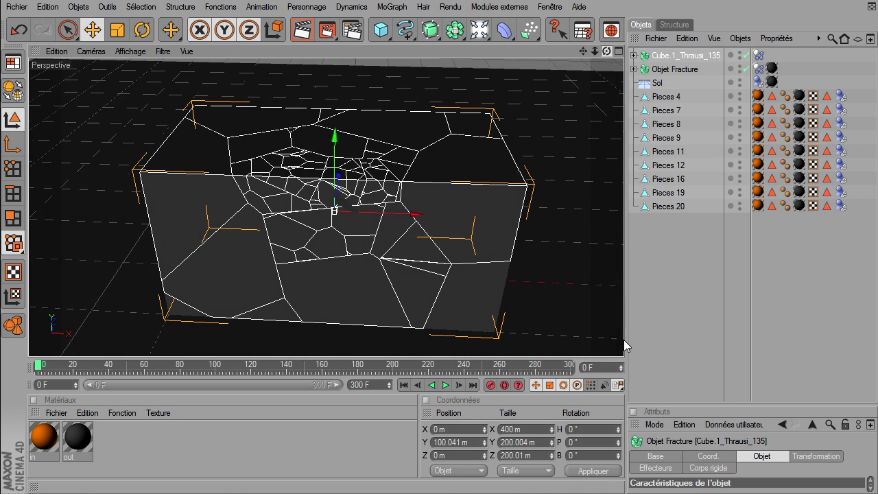
click(746, 55)
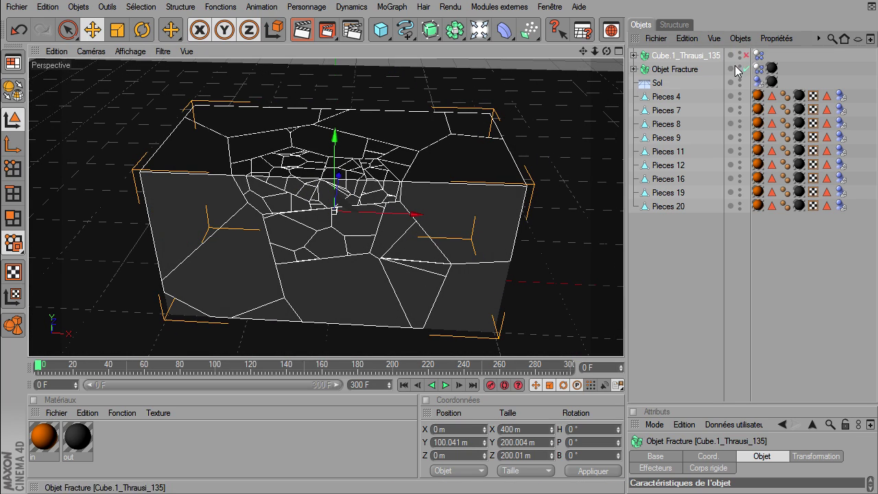
click(311, 218)
shift+click(336, 229)
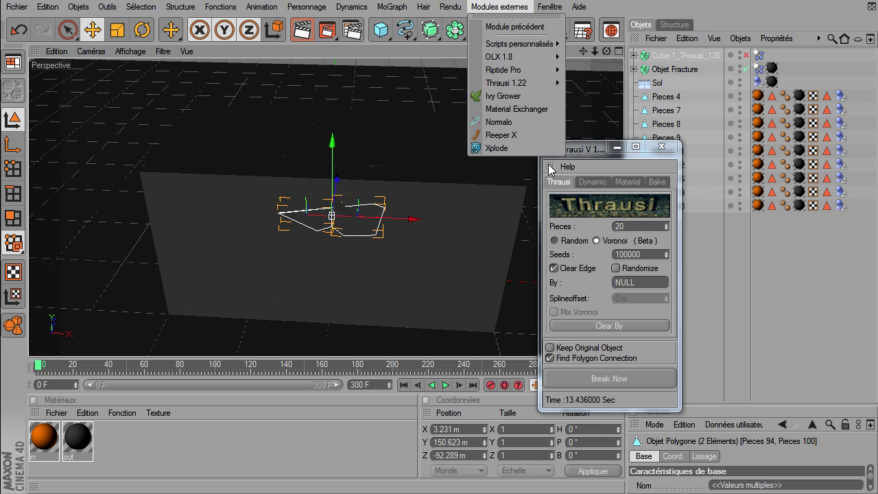
click(622, 226)
text(10)
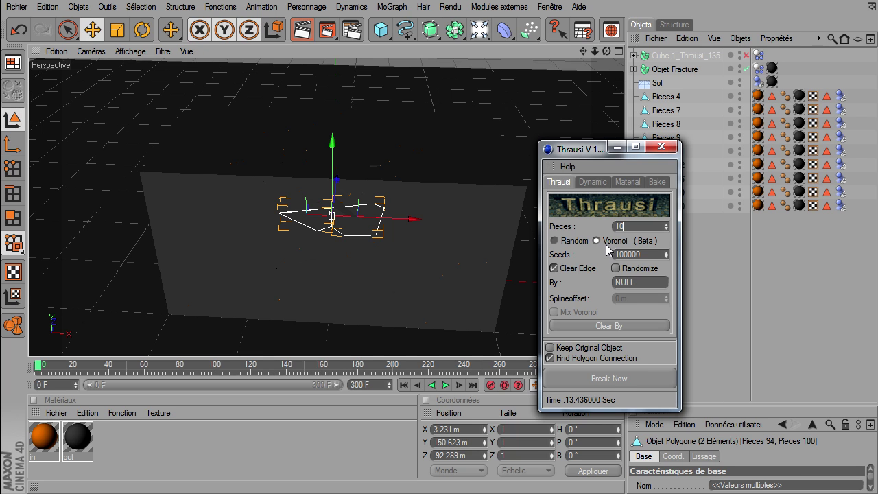
click(607, 385)
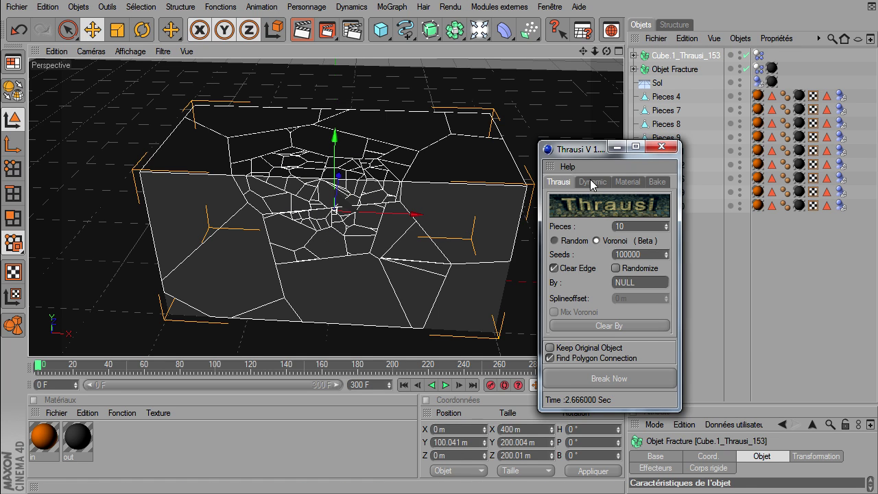
- Close Thrausi and set Cube.1_Thrausi_153's Corps rigide Déclencher to Sur collision
click(661, 146)
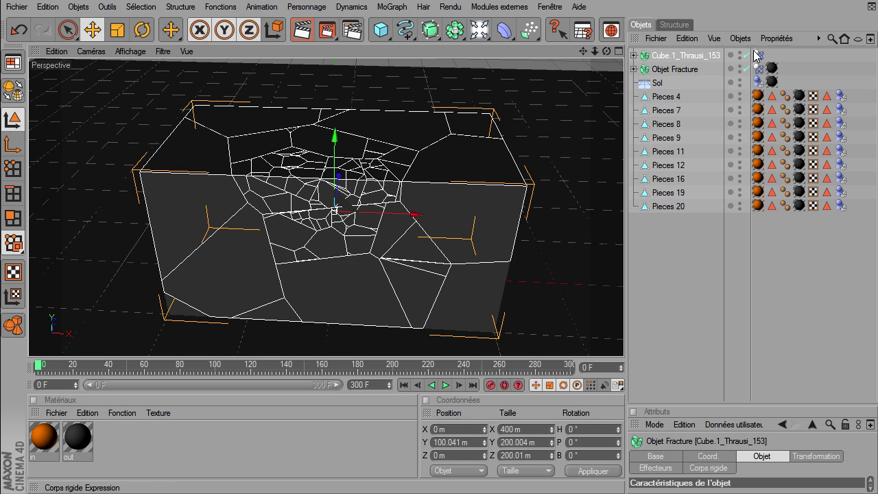
click(760, 57)
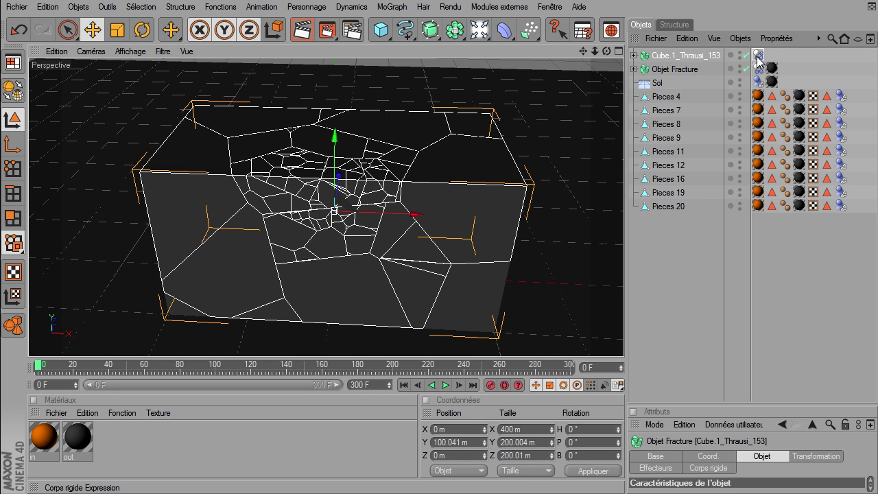
drag(699, 404, 739, 231)
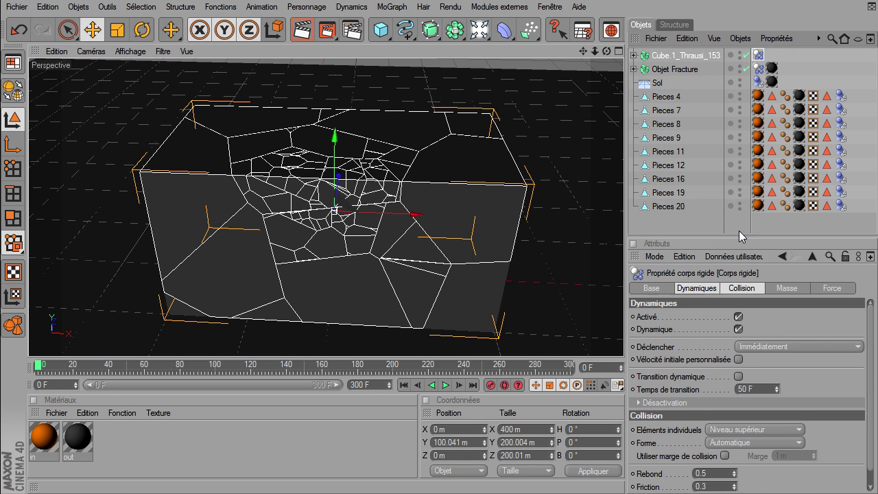
click(765, 334)
click(760, 371)
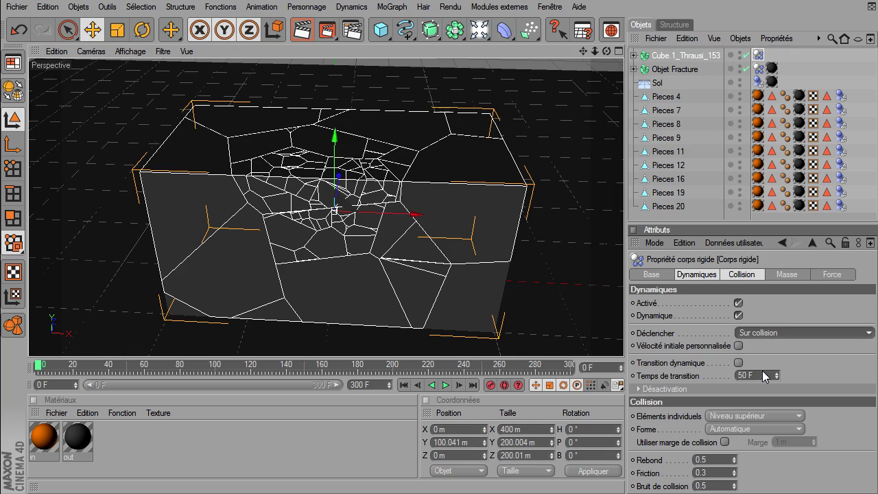
mouse_move(594, 55)
mouse_down()
mouse_move(604, 54)
mouse_move(624, 340)
mouse_up()
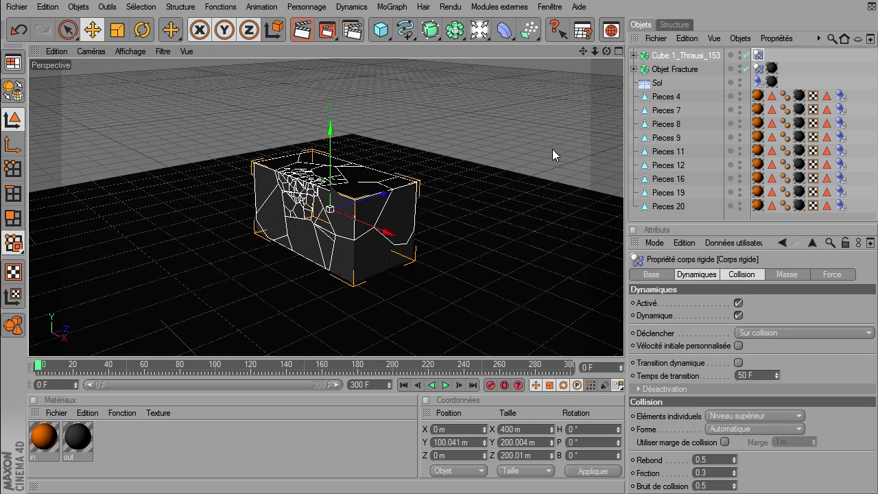
- Play the simulation, stop at frame 77, rewind, and replay up to the sphere's impact
click(445, 384)
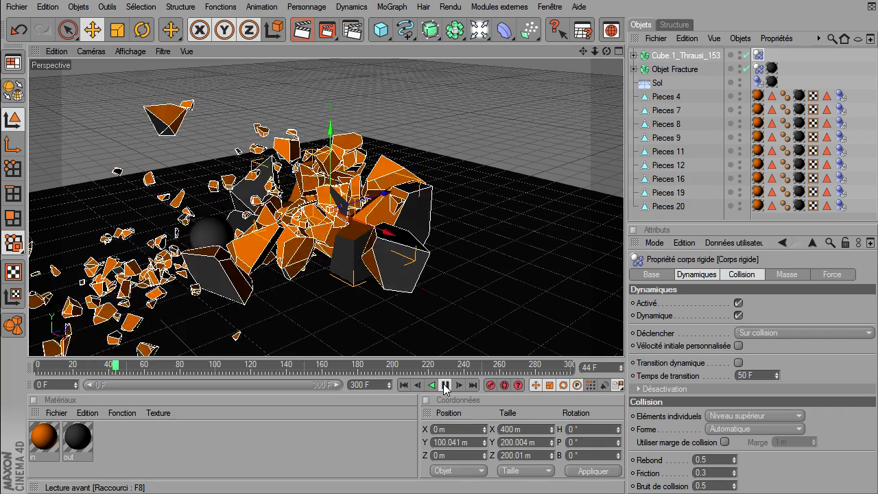
click(445, 385)
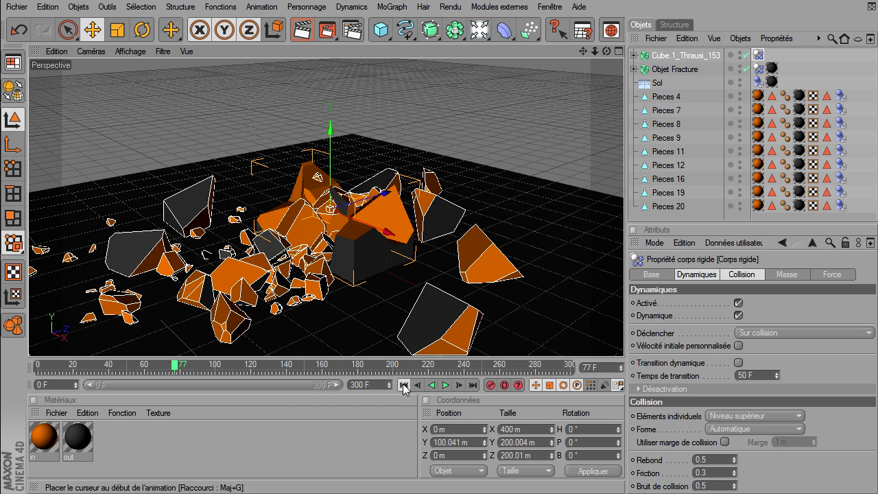
click(403, 385)
drag(605, 50, 576, 52)
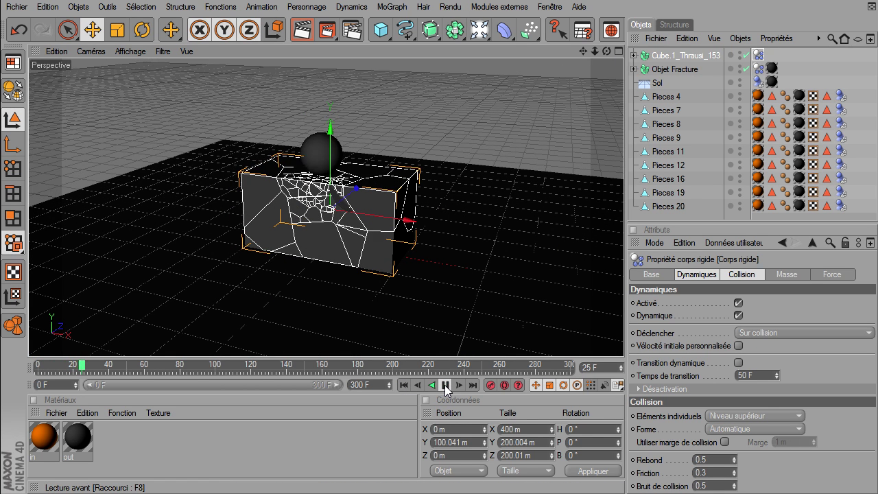
click(445, 385)
drag(594, 52, 354, 141)
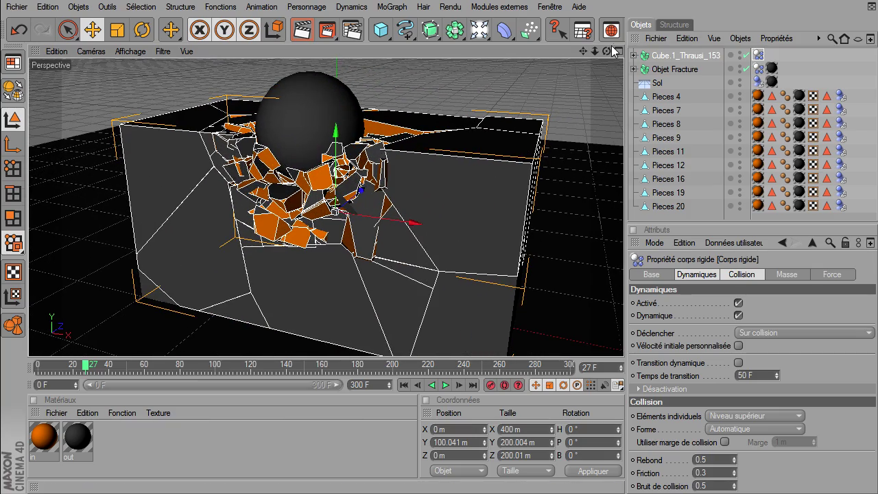
drag(605, 55, 627, 340)
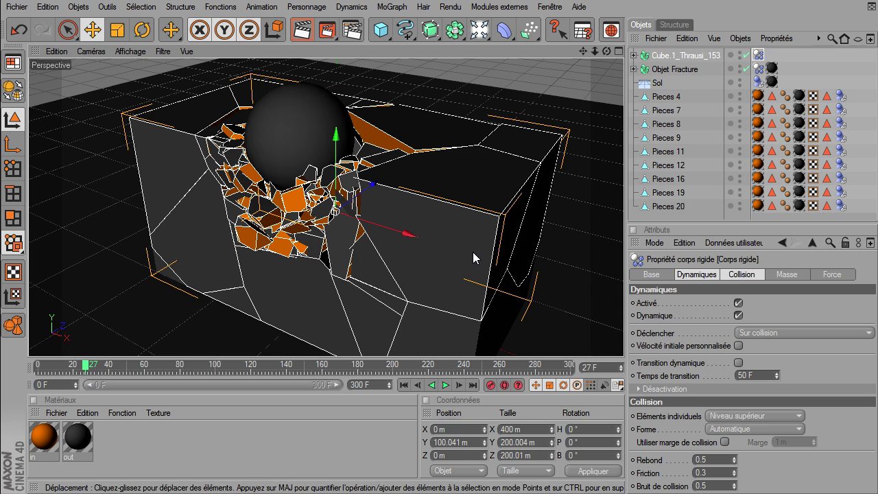
- Step frame by frame through the shattering, zoom out over the debris, and stop at frame 106
click(459, 386)
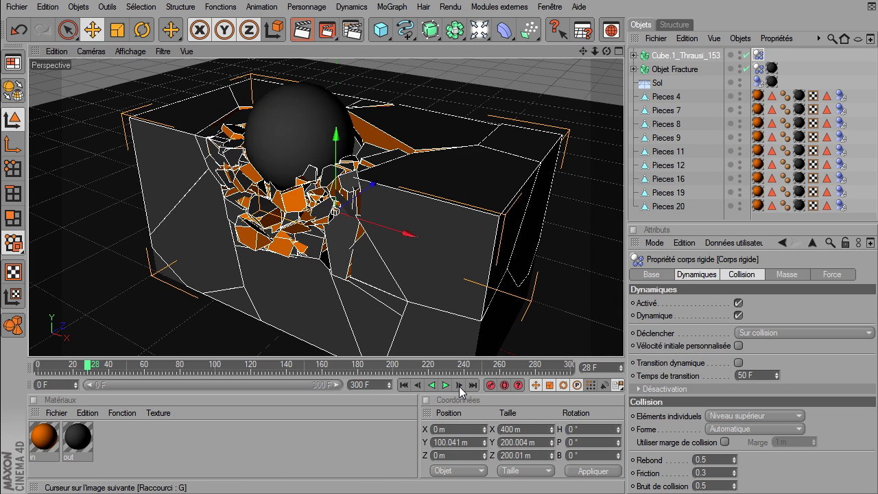
click(459, 386)
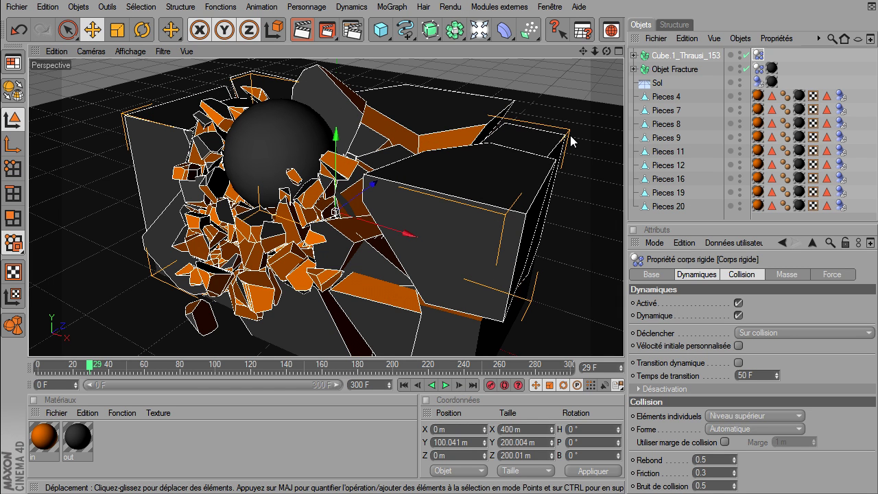
drag(594, 51, 601, 84)
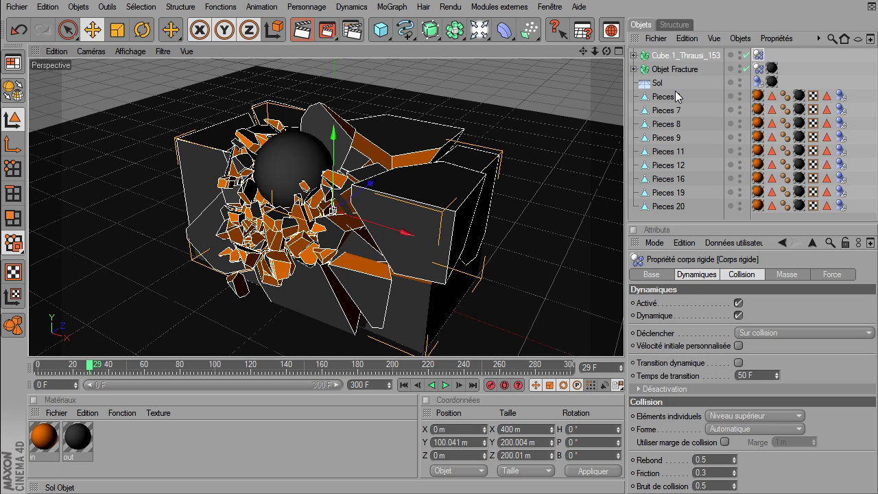
click(458, 386)
click(458, 386)
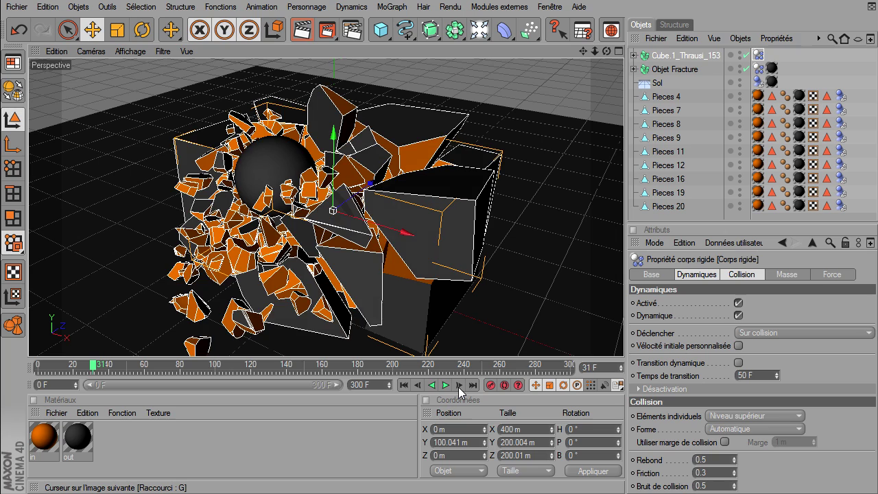
click(458, 387)
click(458, 387)
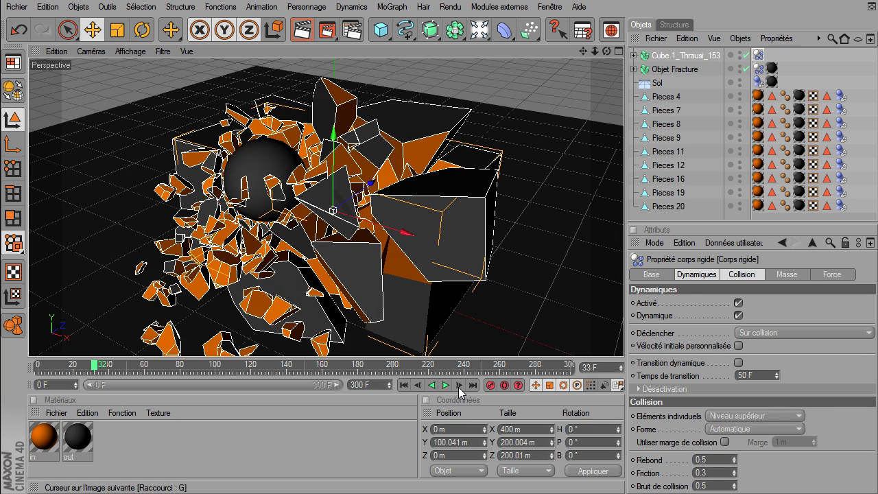
click(458, 386)
click(458, 387)
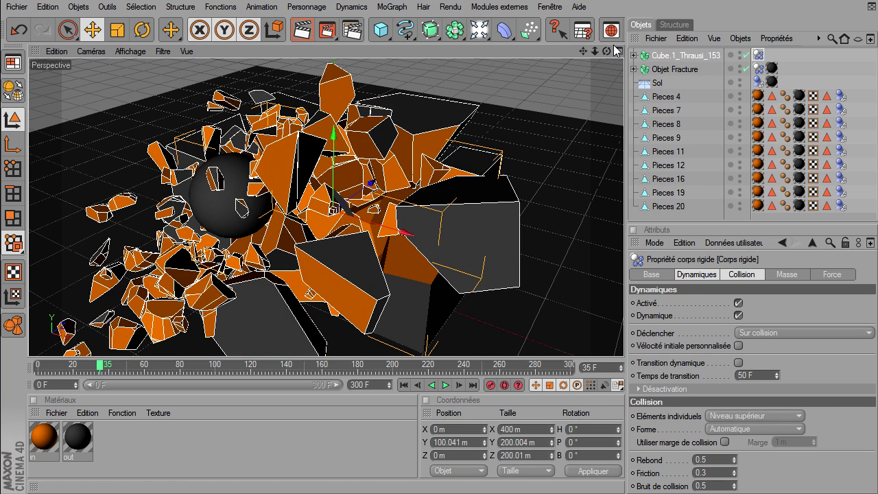
drag(595, 49, 561, 287)
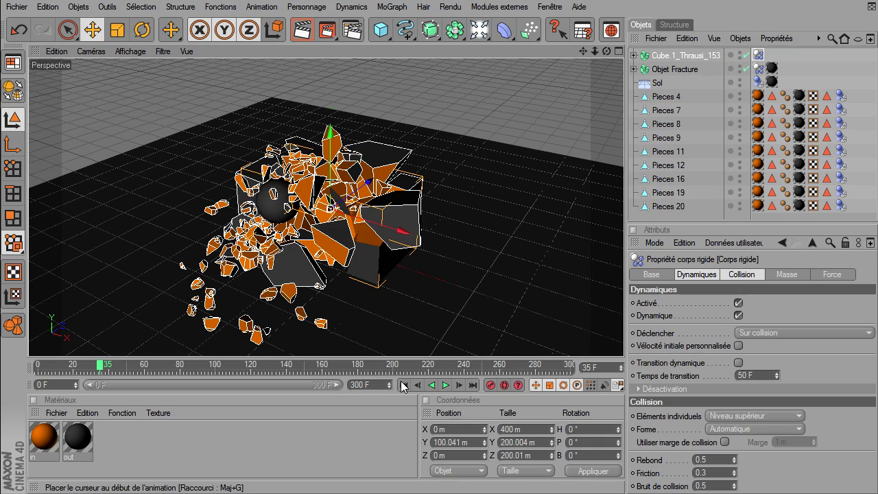
click(403, 385)
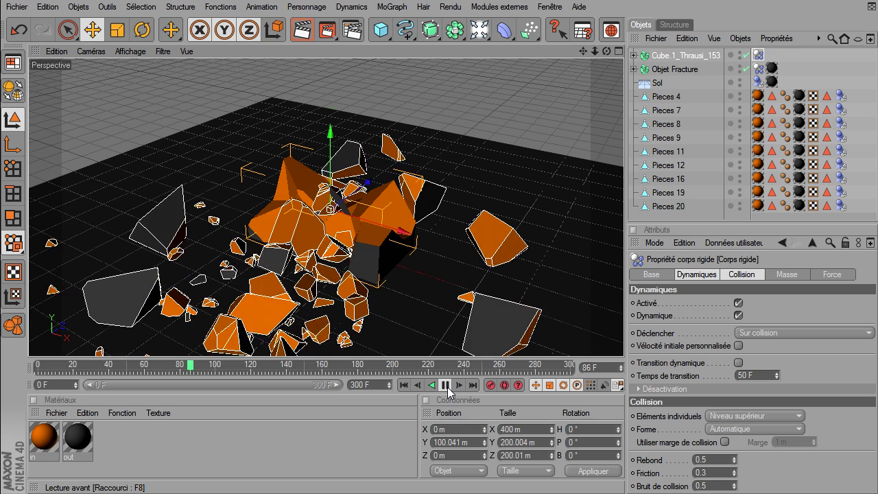
click(445, 386)
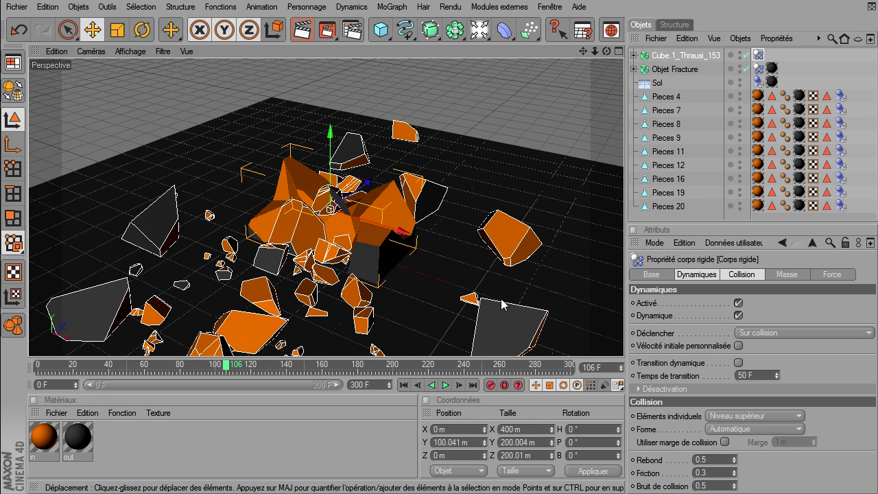